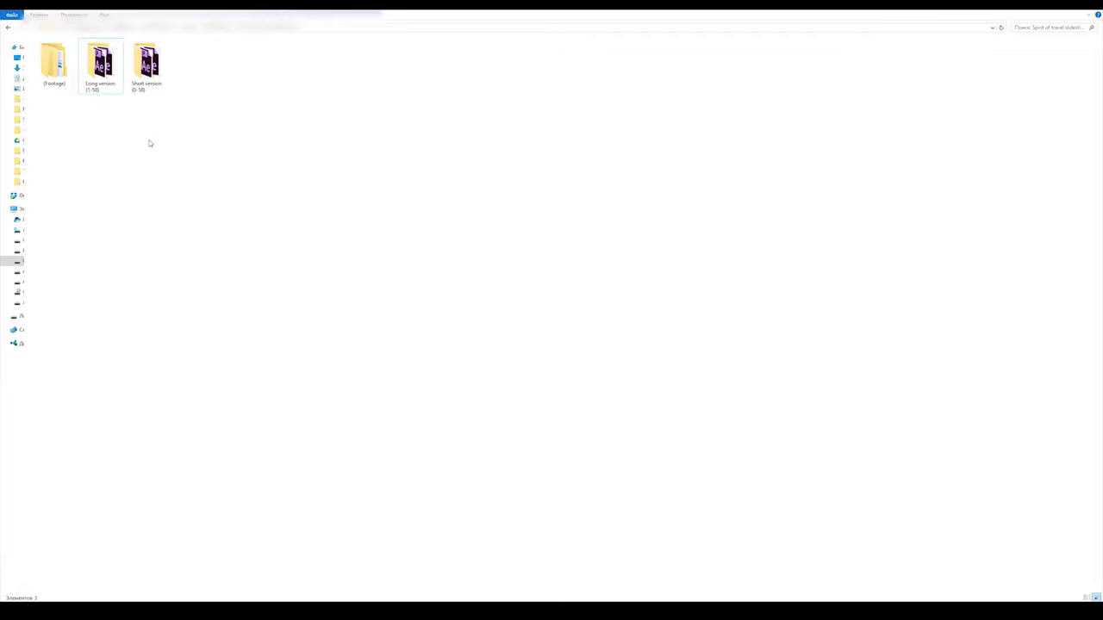
- Open the Short version (0-58) folder to get to the short After Effects project
left_click(100, 67)
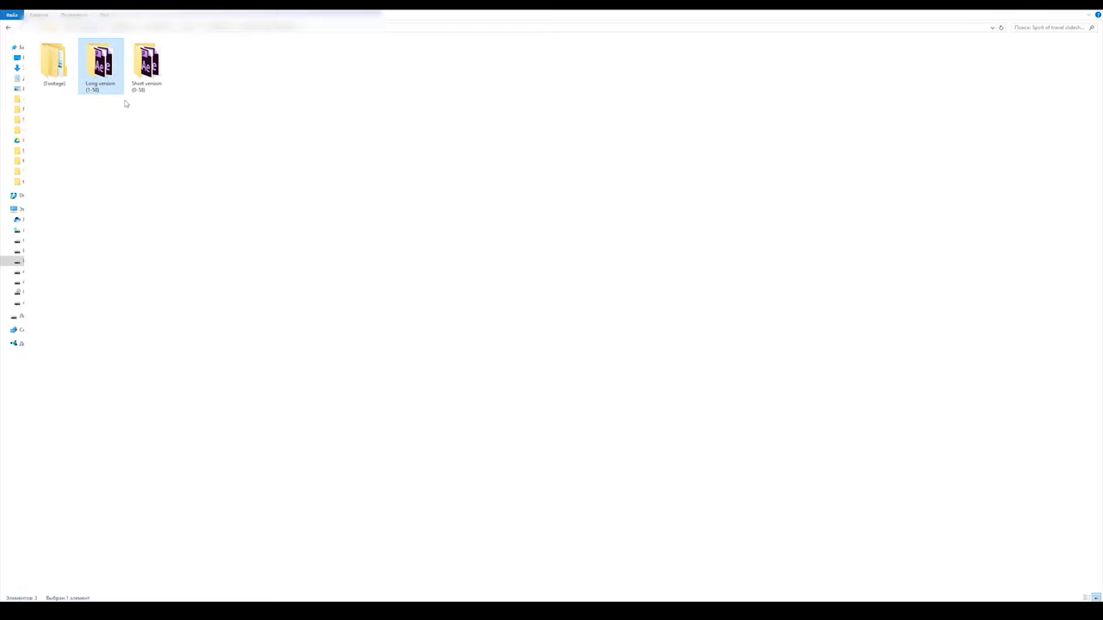
left_click(127, 103)
left_click(160, 78)
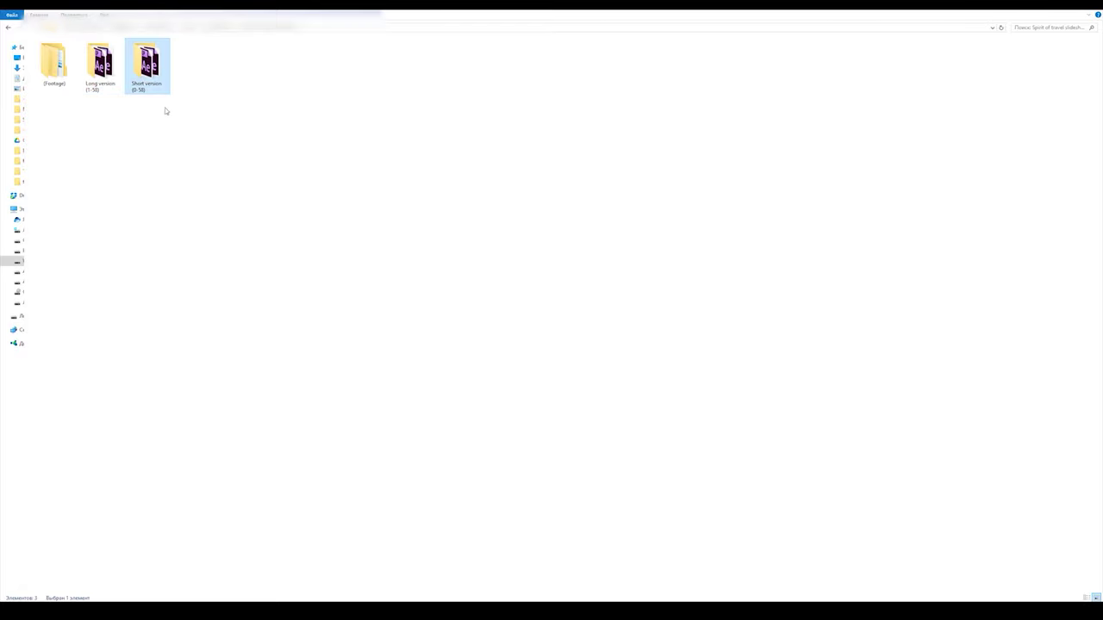
left_click(167, 111)
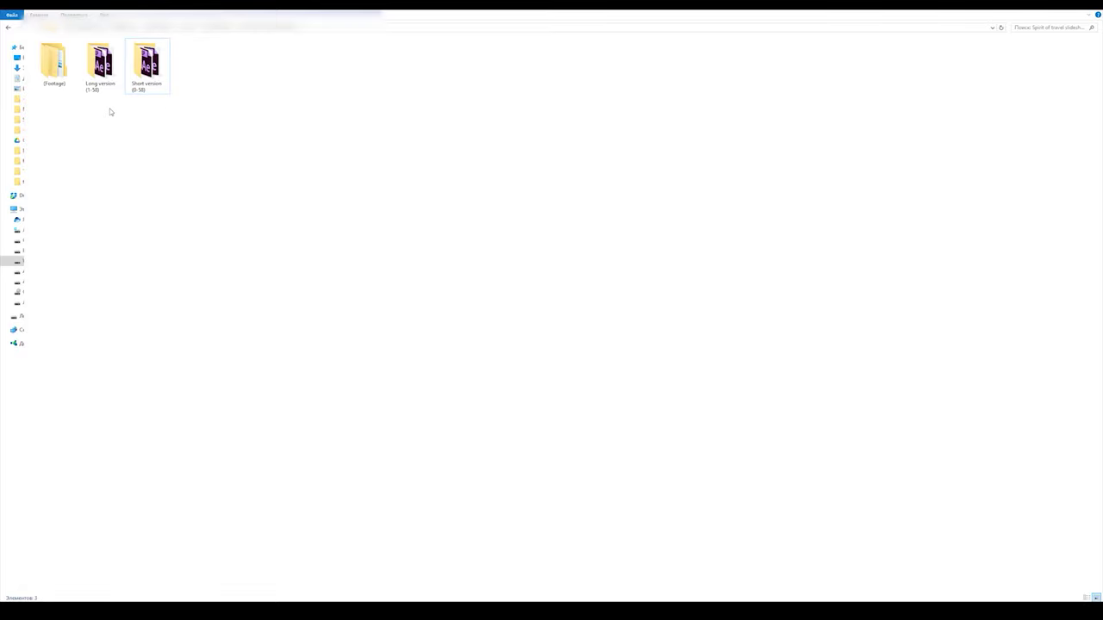
double_click(152, 76)
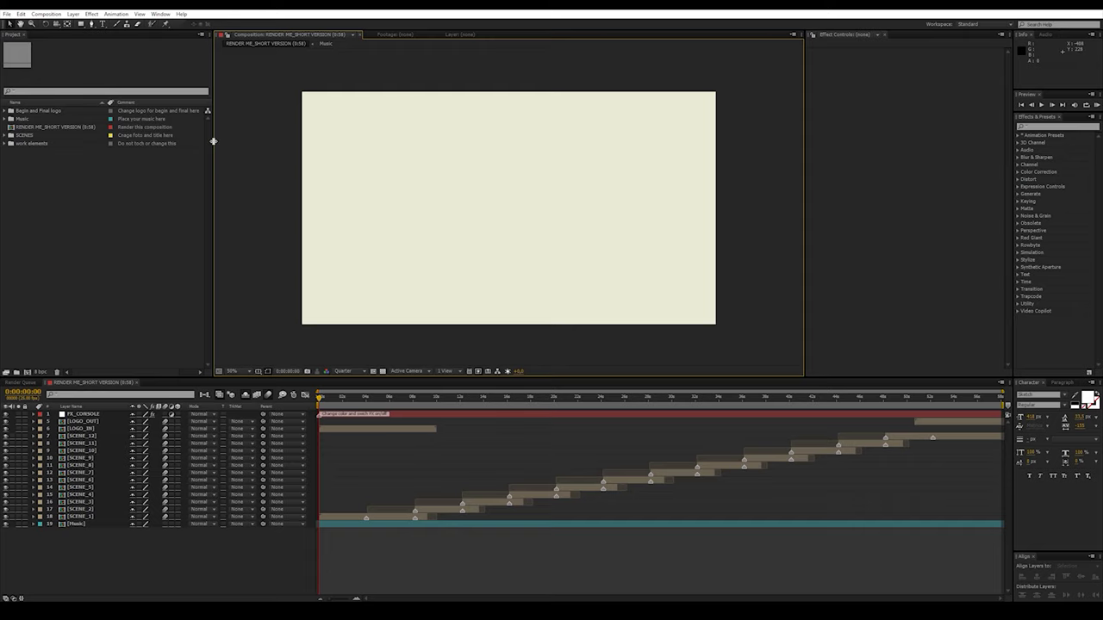
- Widen the Project panel slightly to make room for the folder comments
left_click_drag(214, 143, 228, 143)
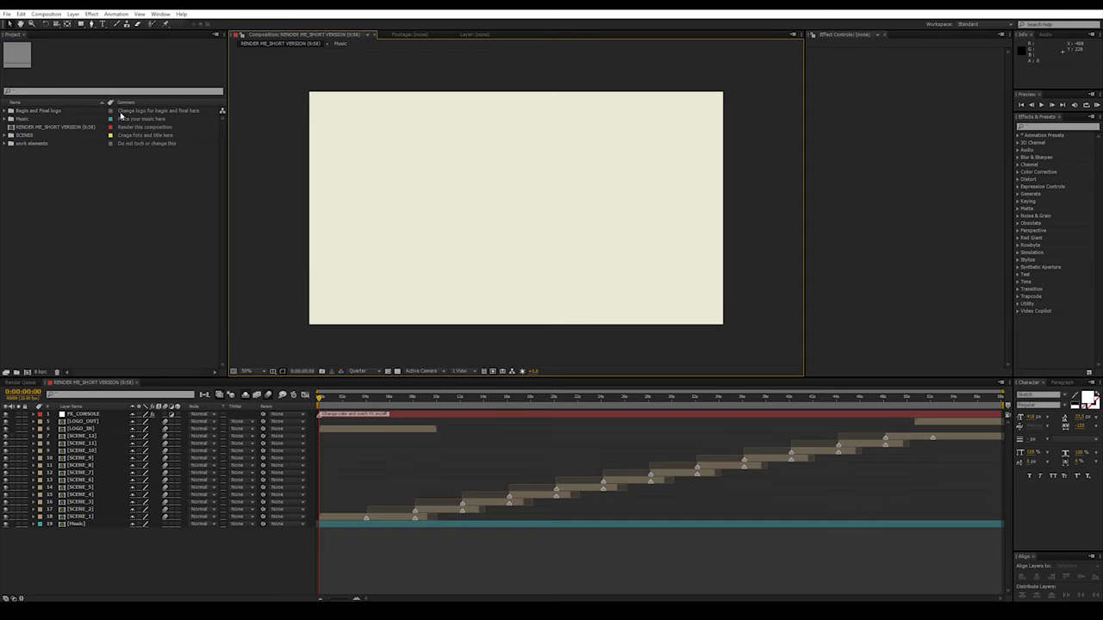
left_click(205, 112)
left_click(203, 119)
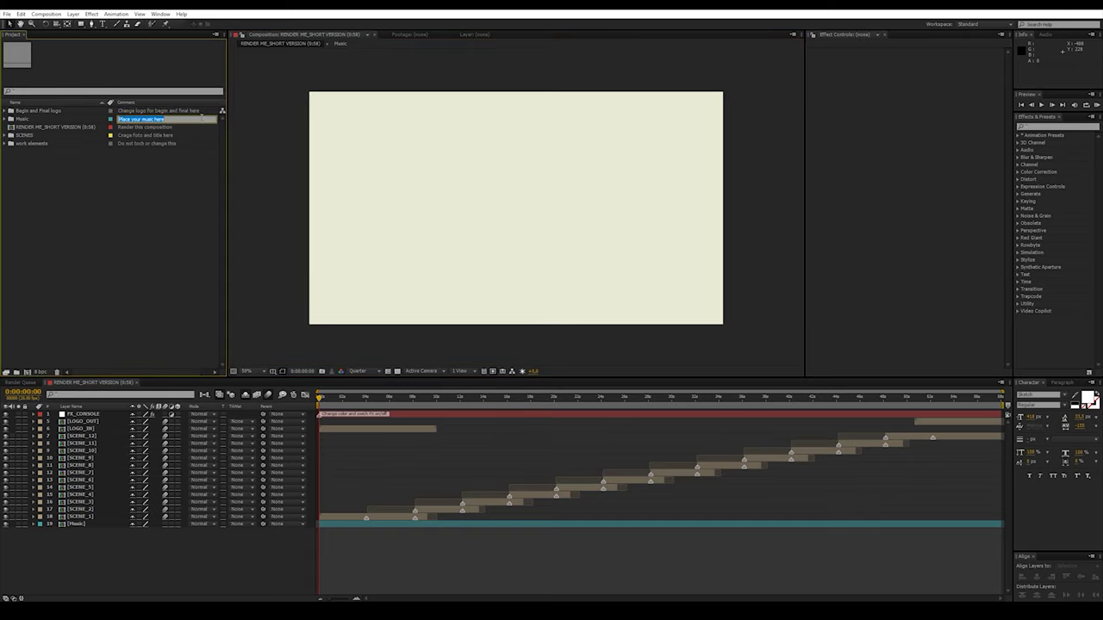
key("Return")
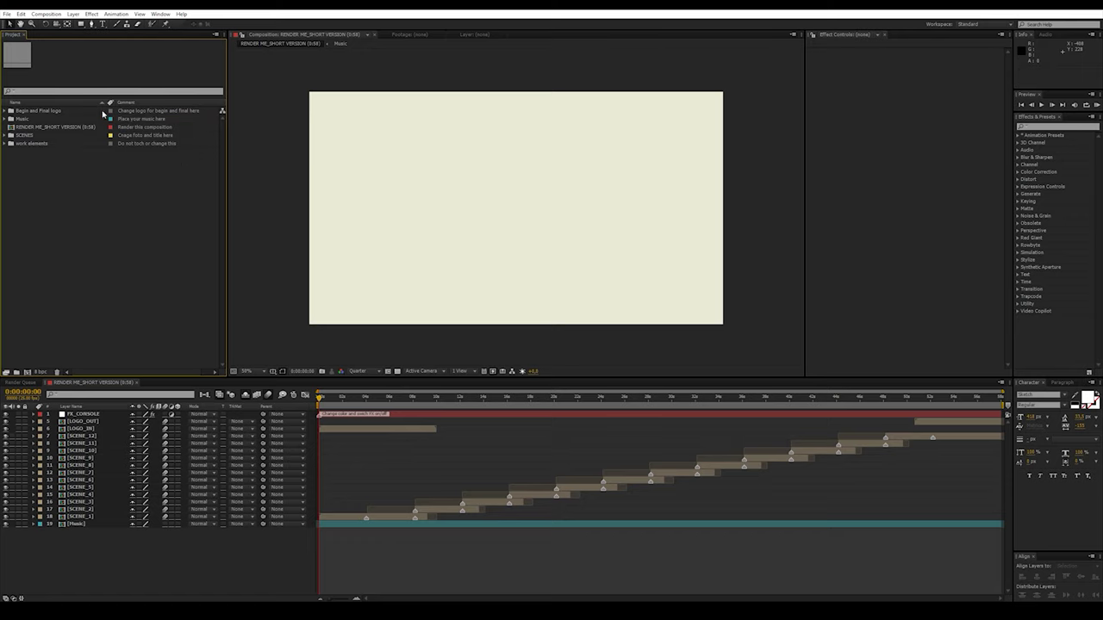
- Examine the LOGO_begin and LOGO_final compositions in the Begin and Final logo folder, and collapse the folder again
left_click(74, 112)
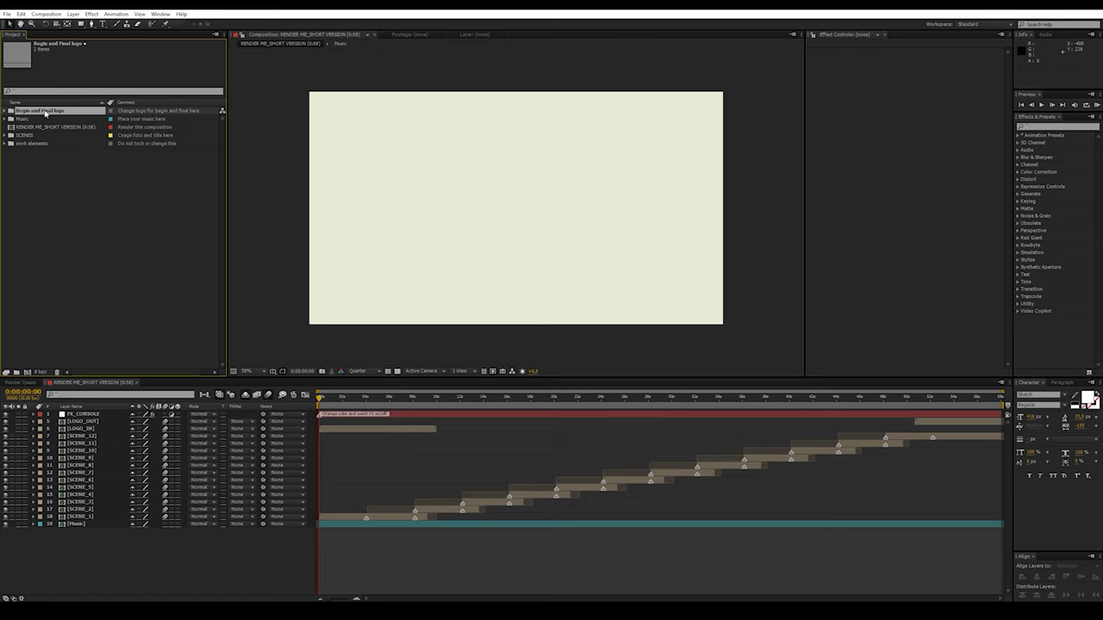
left_click(5, 112)
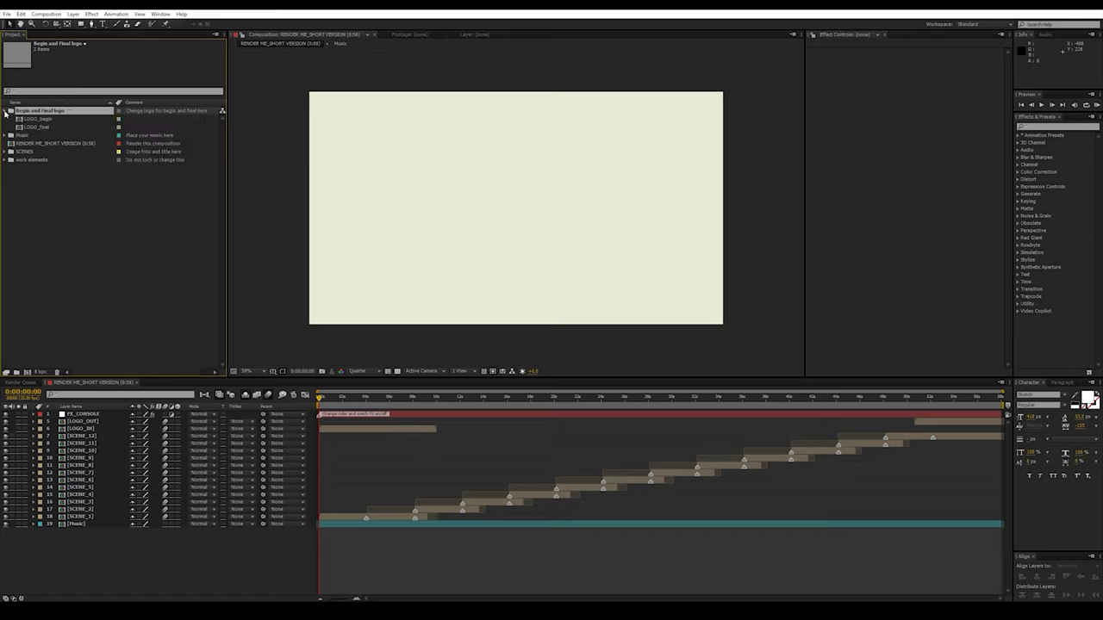
left_click(30, 119)
left_click(34, 127)
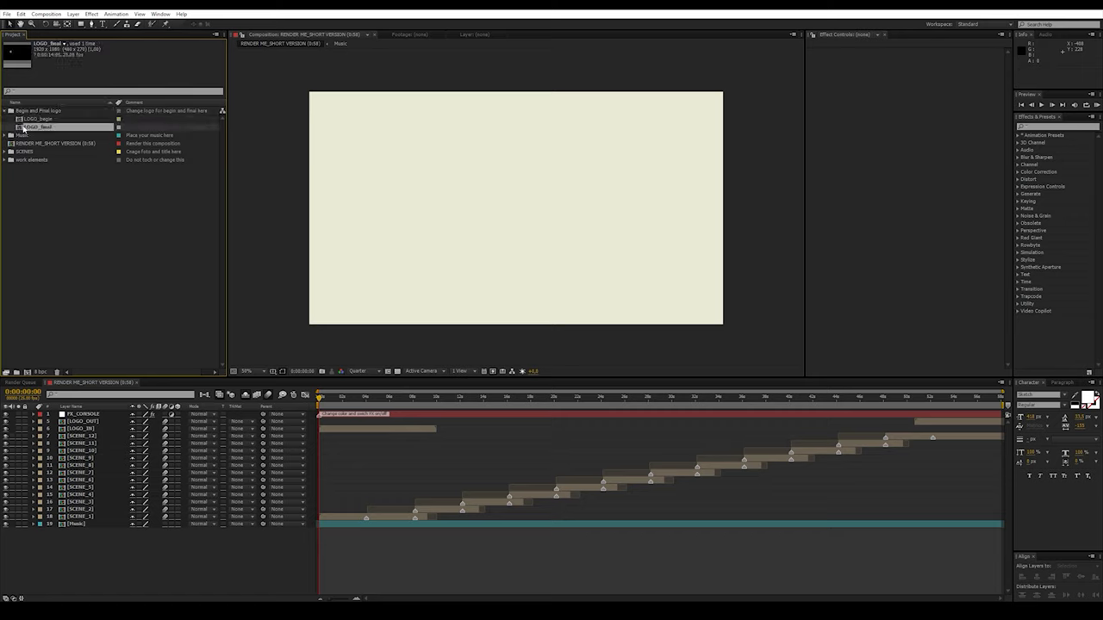
left_click(39, 121)
left_click(42, 129)
left_click(5, 111)
- Inspect the composition in the Music folder and the RENDER ME_SHORT VERSION (0:58) composition
left_click(6, 119)
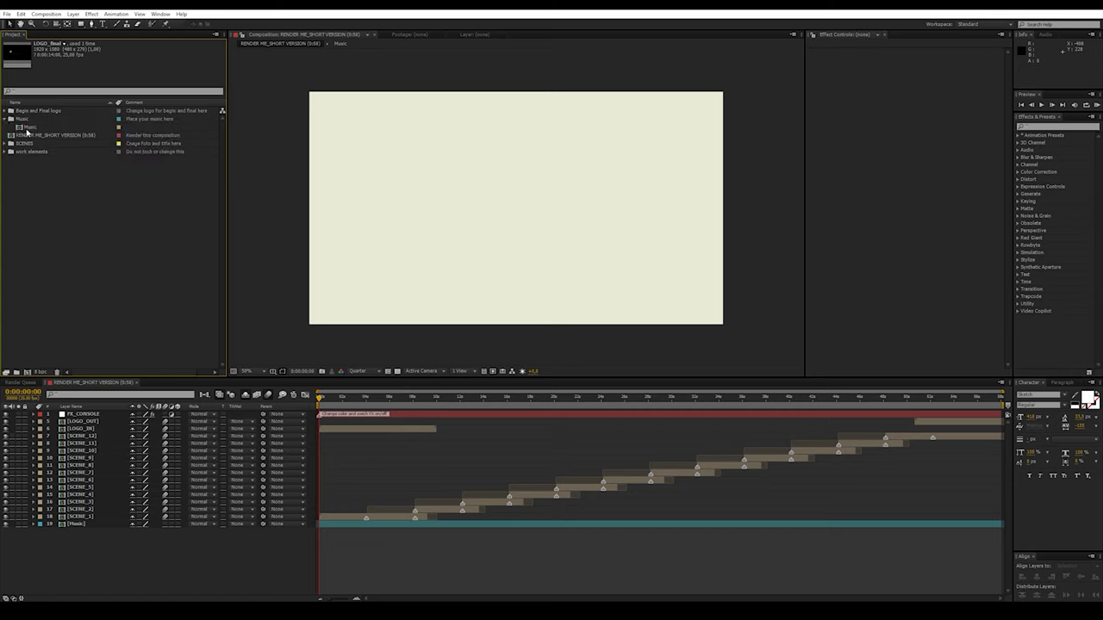
left_click(35, 127)
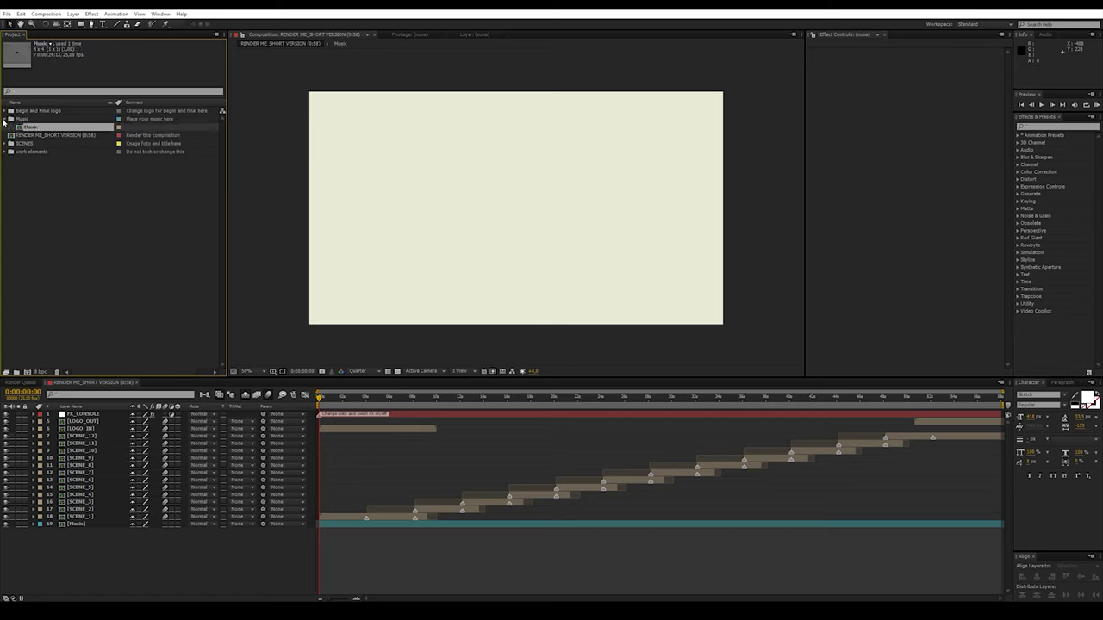
left_click(5, 119)
left_click(14, 127)
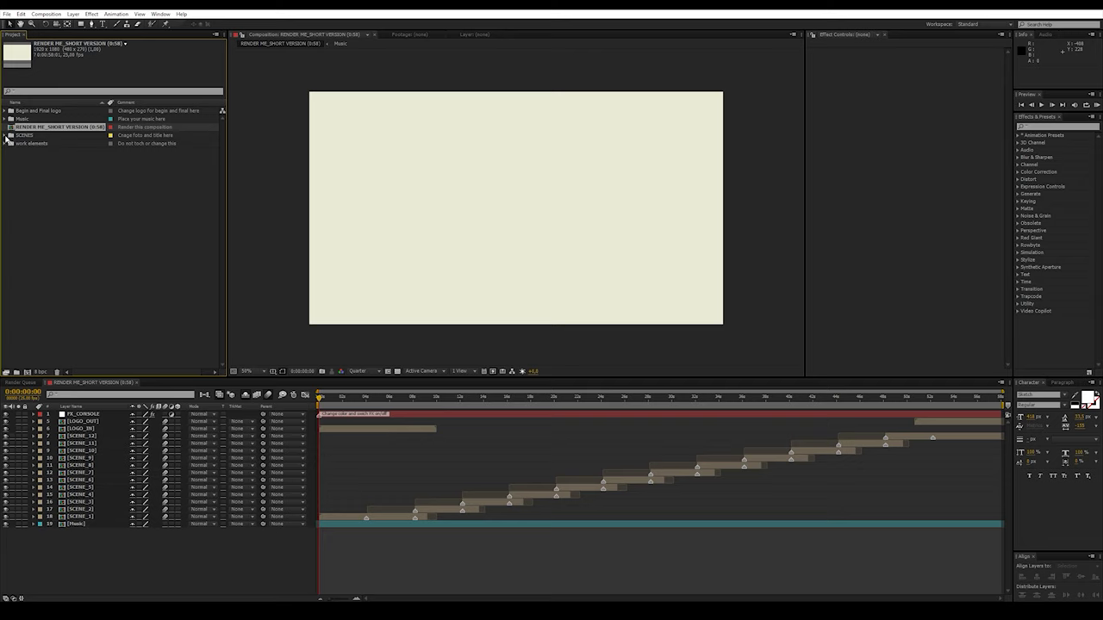
- Examine the SCENES folder and the contents of scene_1 and scene_2, and collapse them again
left_click(6, 136)
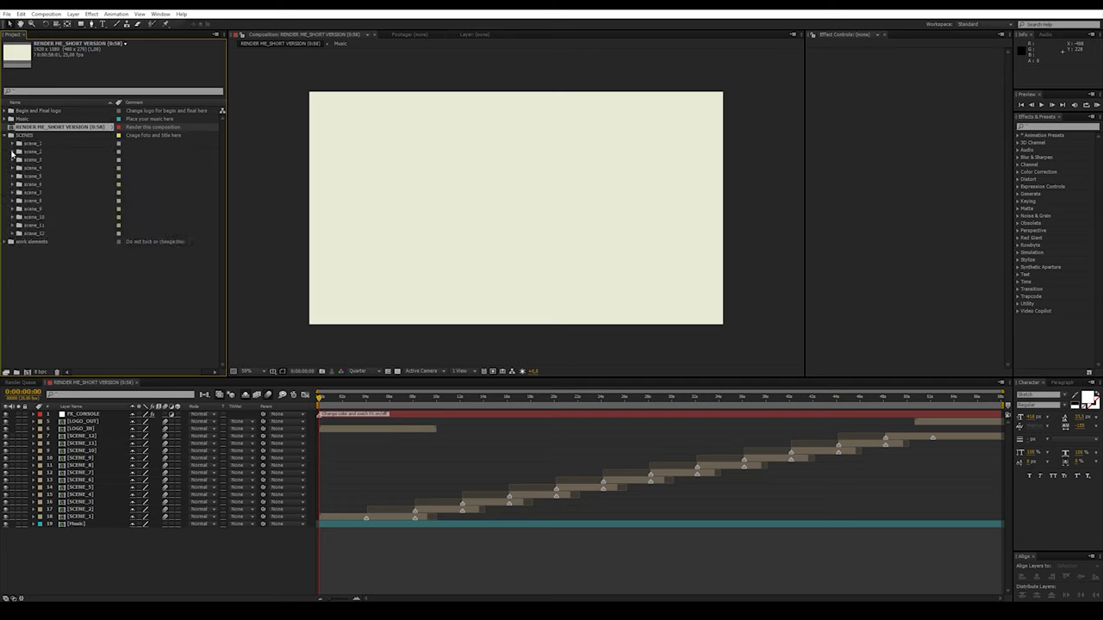
left_click(12, 143)
left_click(12, 168)
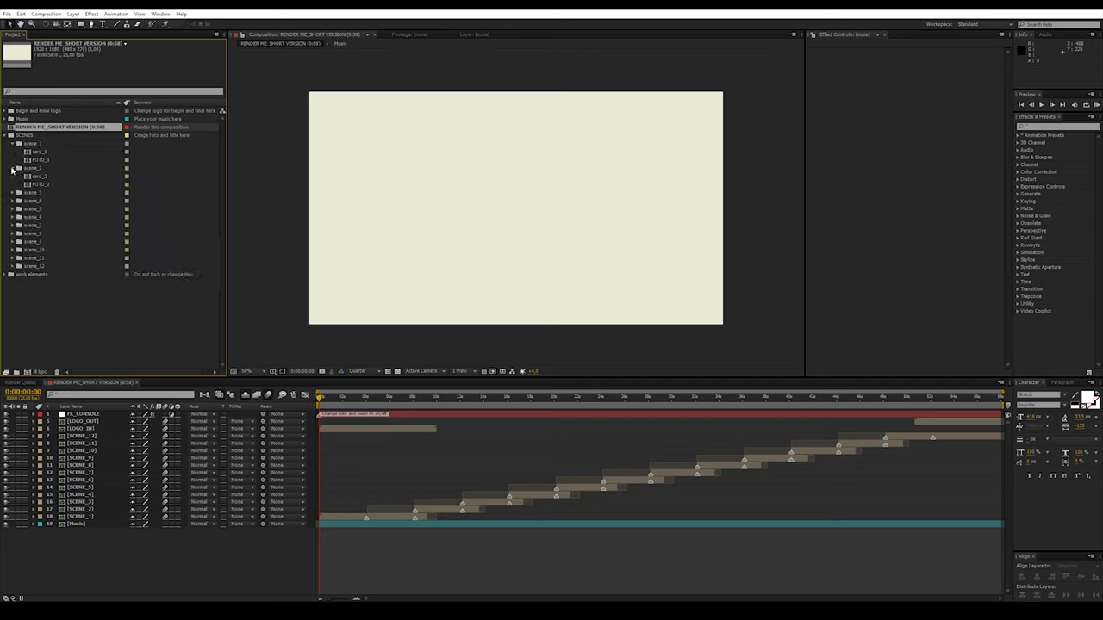
left_click(12, 168)
left_click(12, 143)
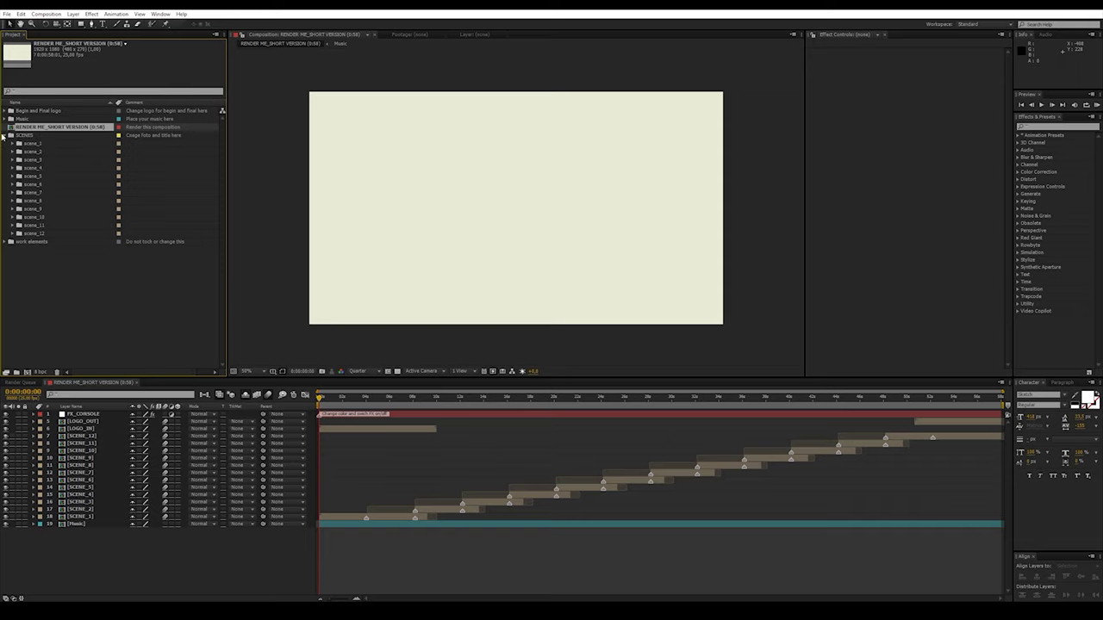
left_click(6, 136)
left_click(24, 136)
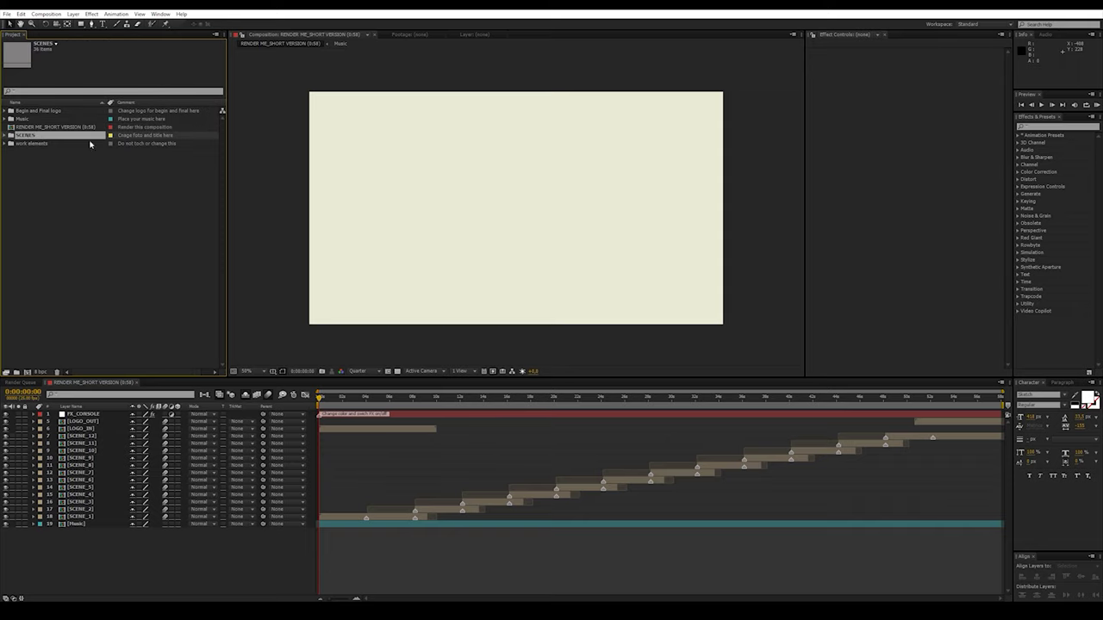
- Look through the contents of the work elements folder and collapse it again
left_click(37, 144)
left_click(6, 144)
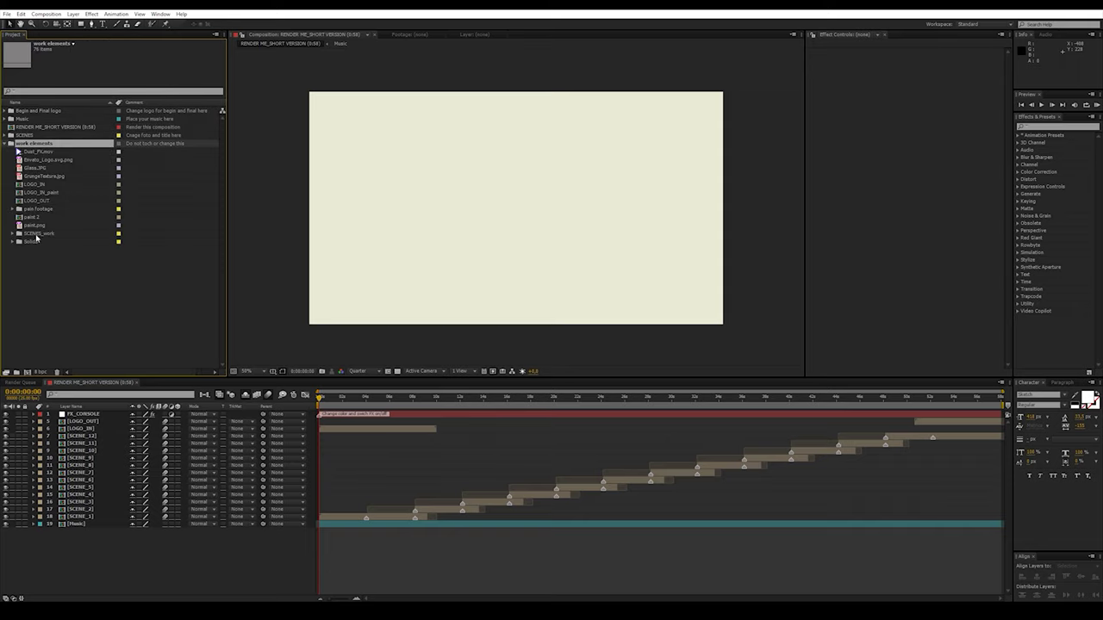
left_click(7, 144)
- Import the foto folder of pictures into the project and expand it to list its images
left_click(29, 203)
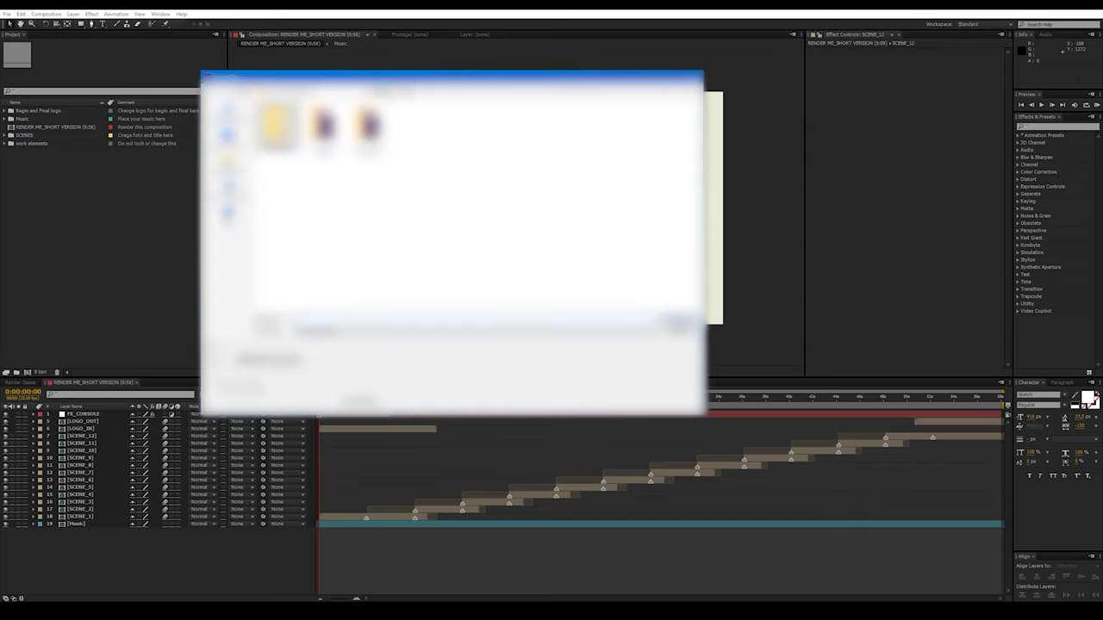
double_click(277, 127)
left_click(388, 91)
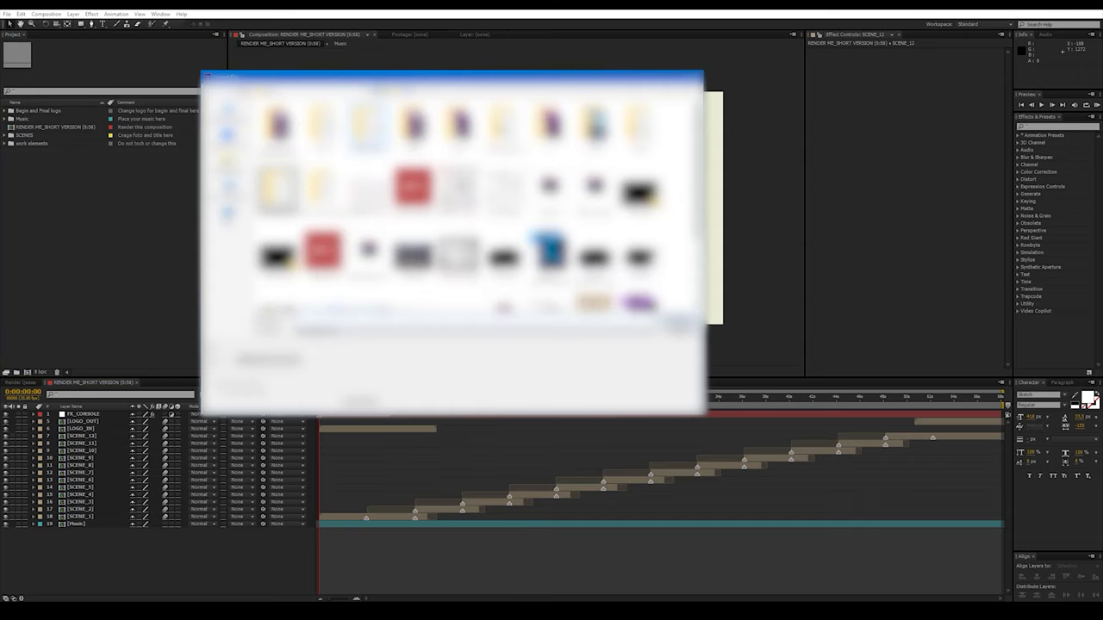
double_click(462, 127)
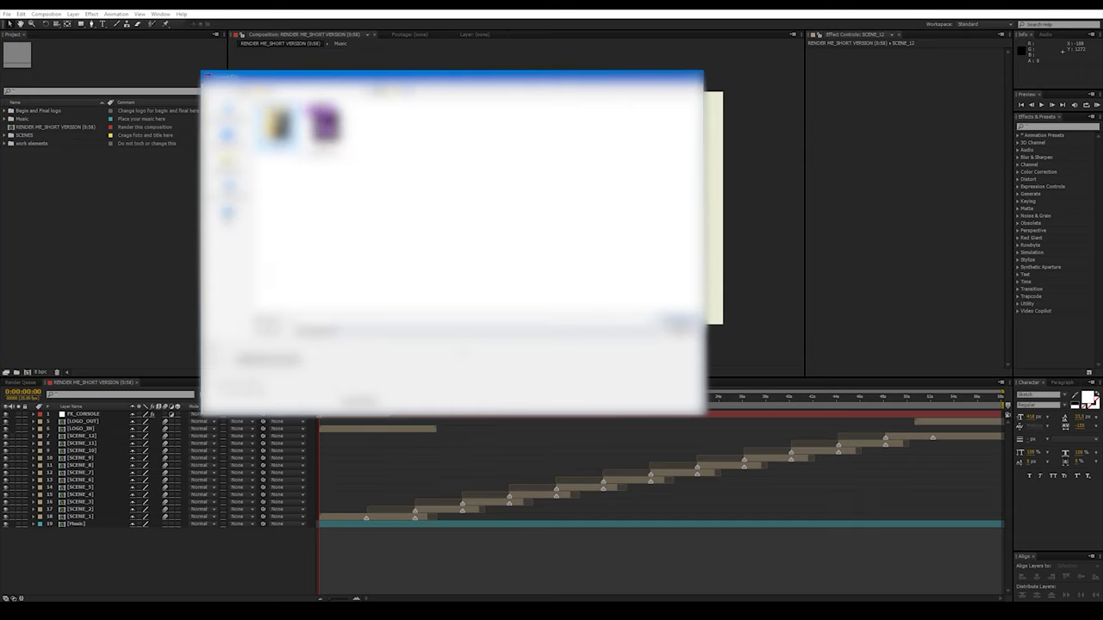
left_click(359, 401)
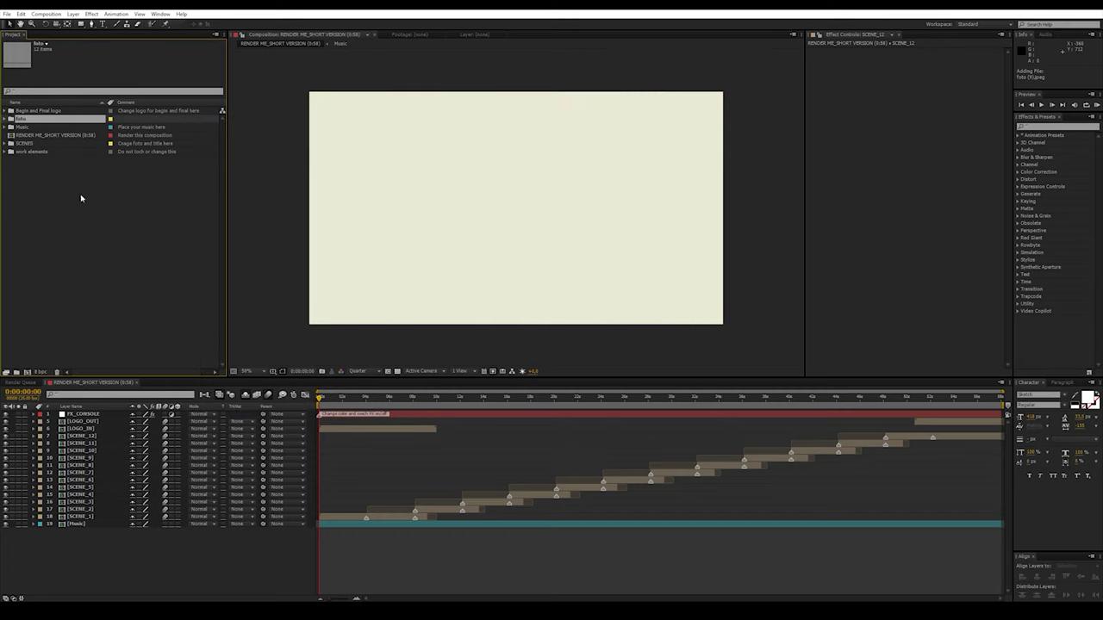
left_click(79, 197)
left_click(6, 119)
left_click(35, 127)
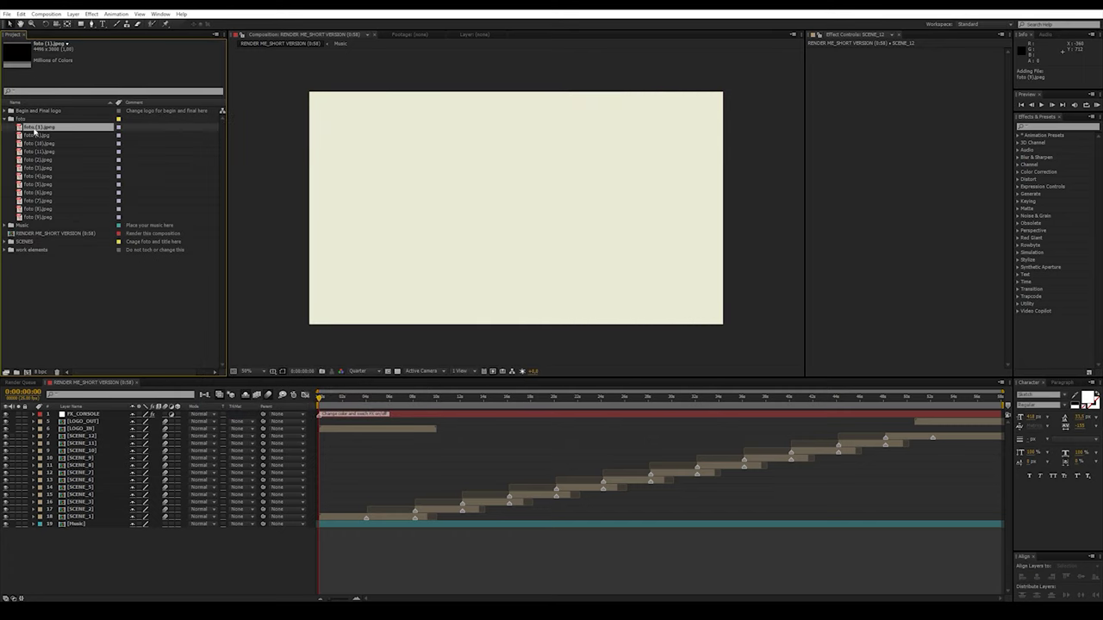
left_click(14, 135)
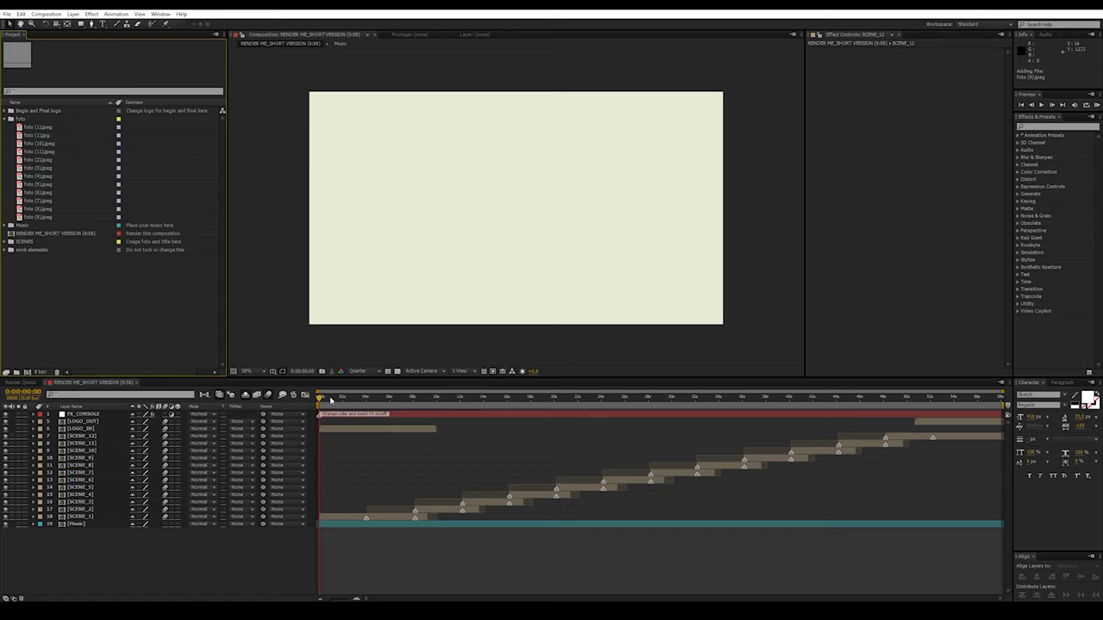
- Move the main composition's playhead to 0:00:03:01 at the opening logo, and open the LOGO_begin composition
left_click_drag(328, 399, 355, 400)
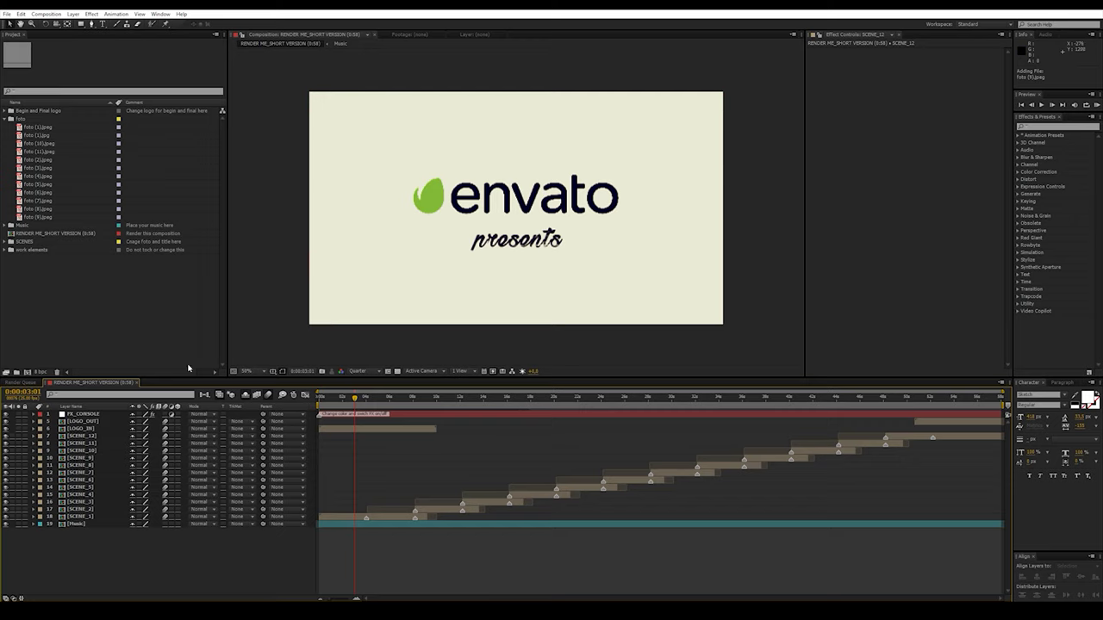
left_click(4, 111)
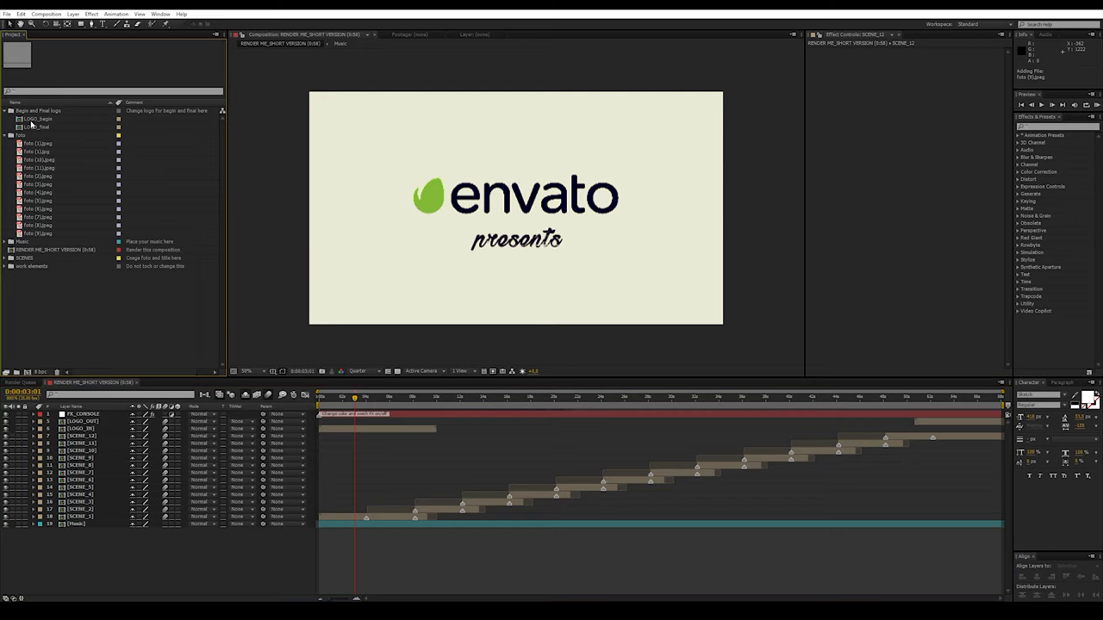
double_click(36, 119)
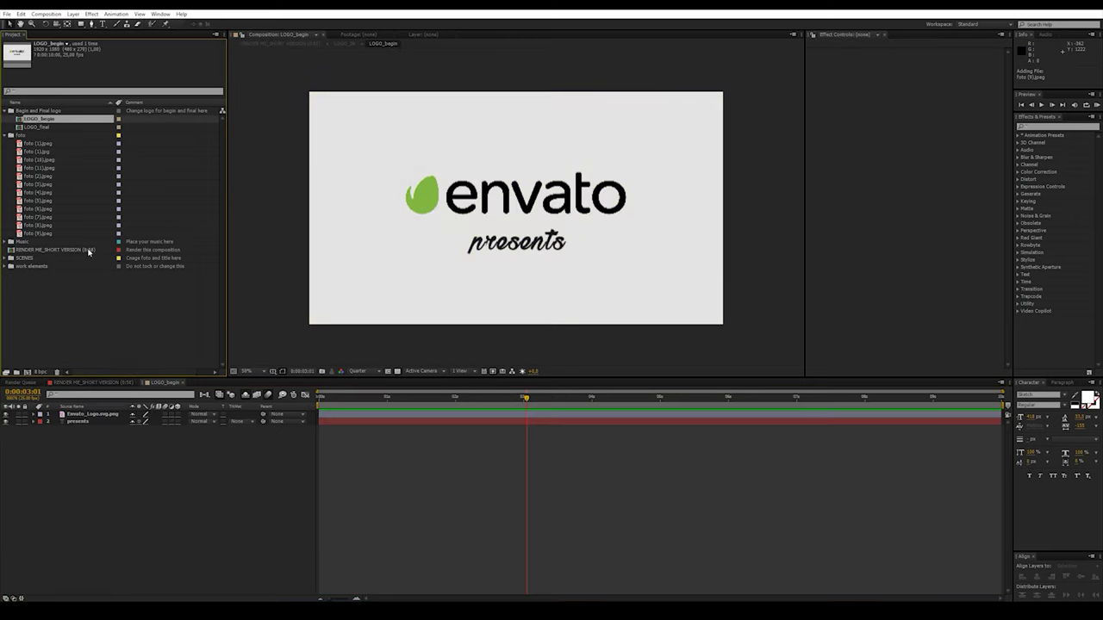
- Replace the "presents" text below the Envato logo with "example" and return to the RENDER ME_SHORT VERSION composition
left_click(94, 416)
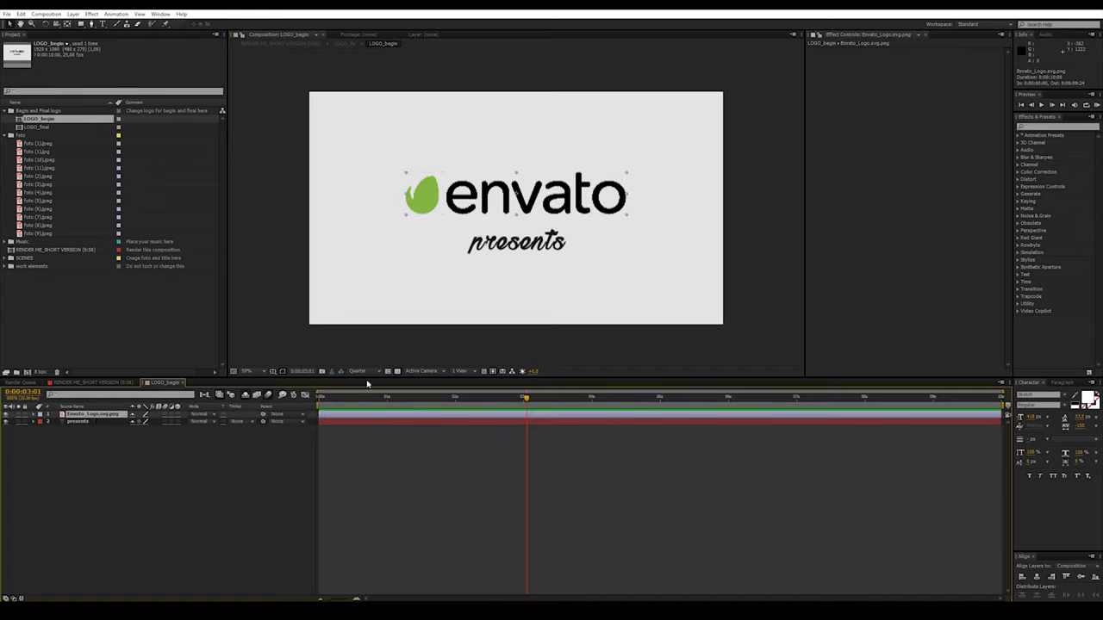
left_click(100, 422, "shift")
left_click(93, 422)
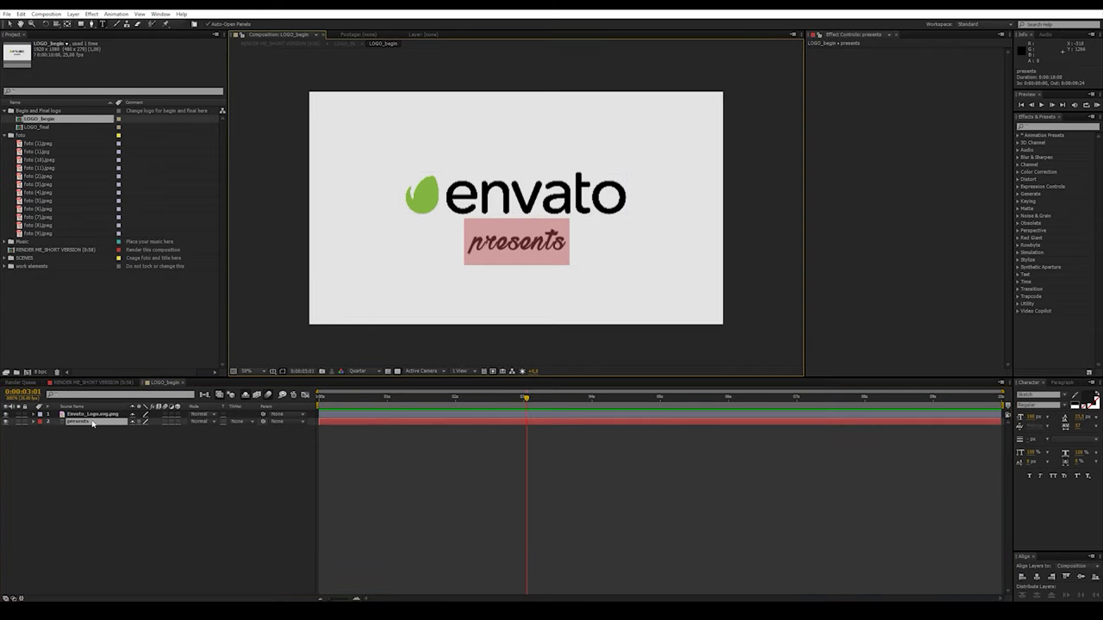
type("exam")
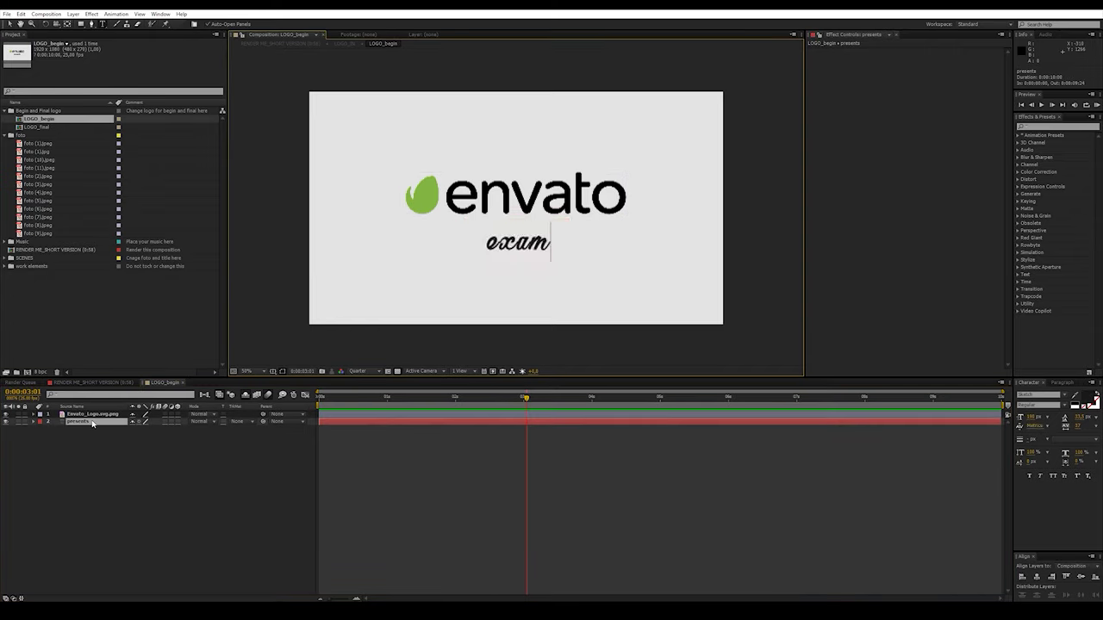
type("ple")
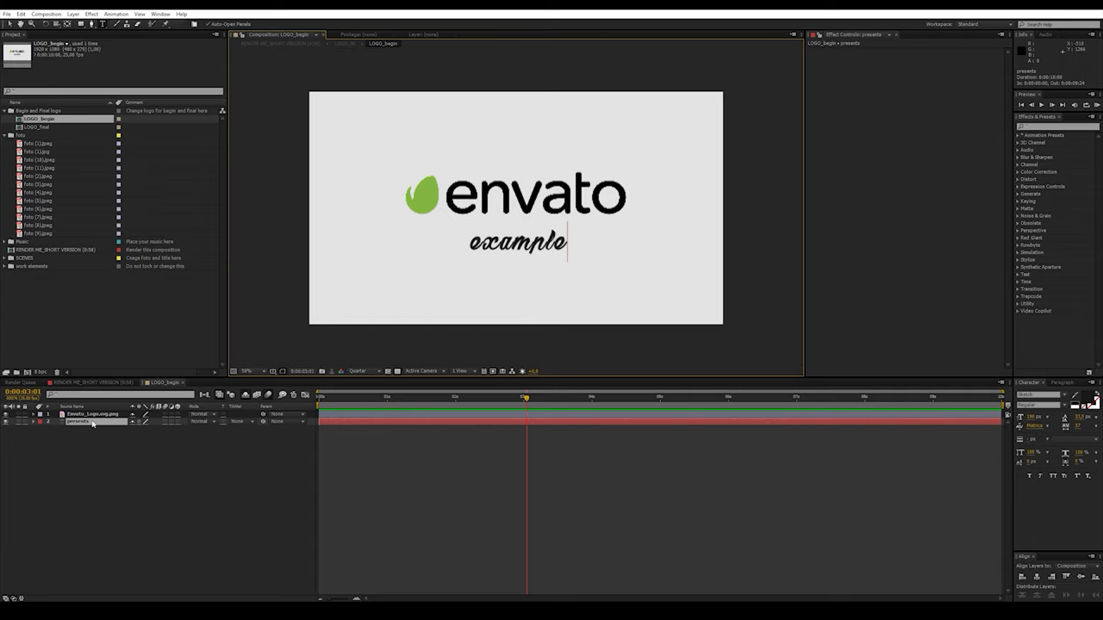
left_click(134, 518)
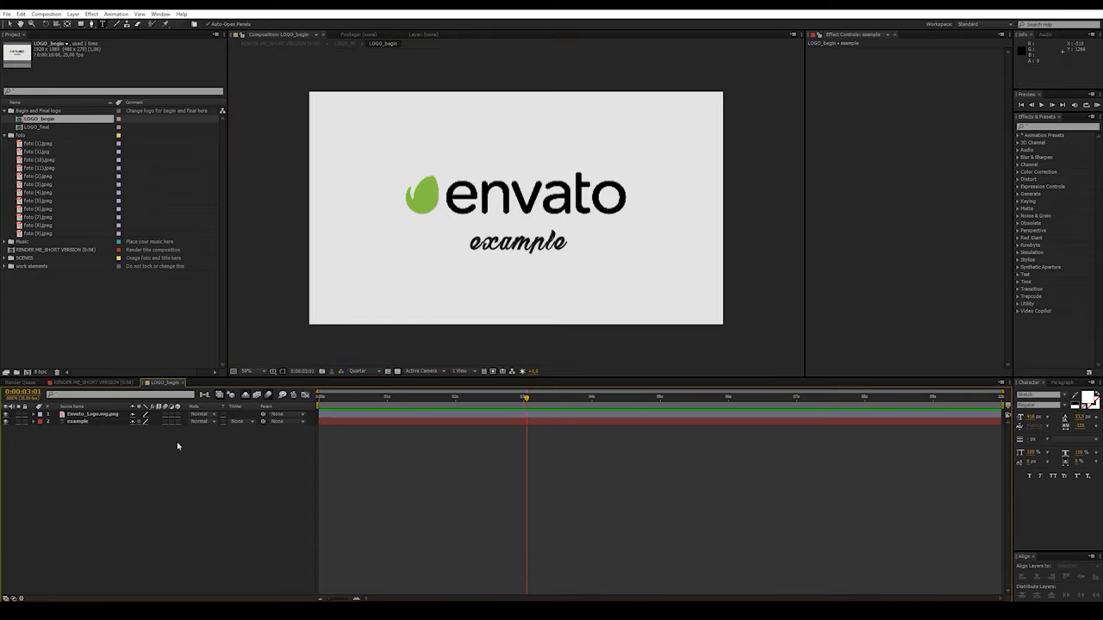
left_click(288, 47)
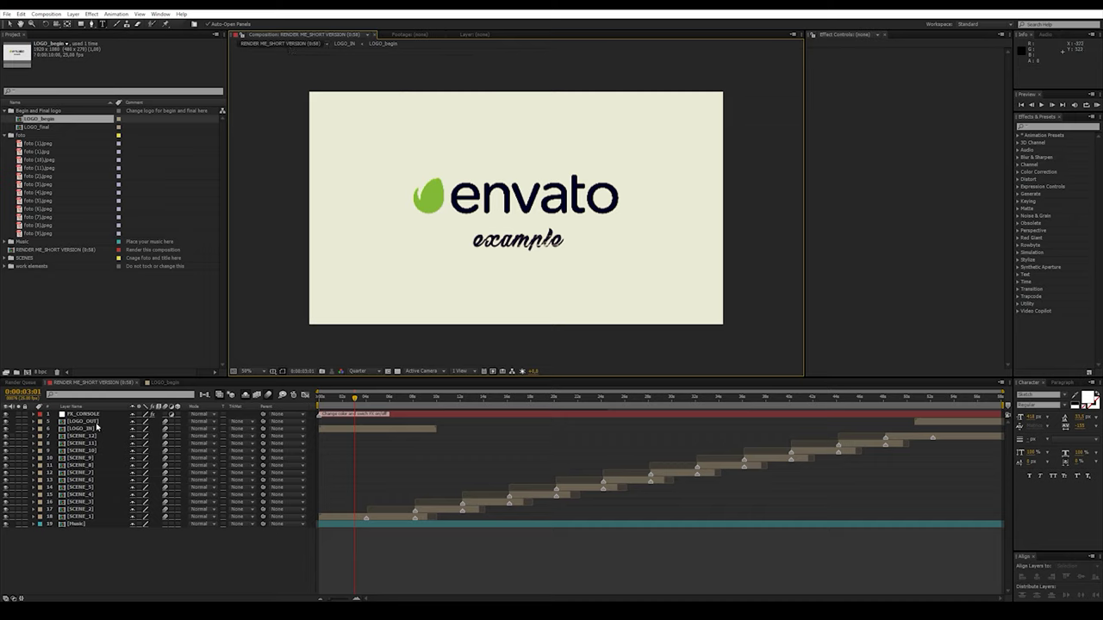
- Select the SCENE_1 layer, expand the SCENES and scene_1 folders, and open the FOTO_1 composition
left_click(248, 518)
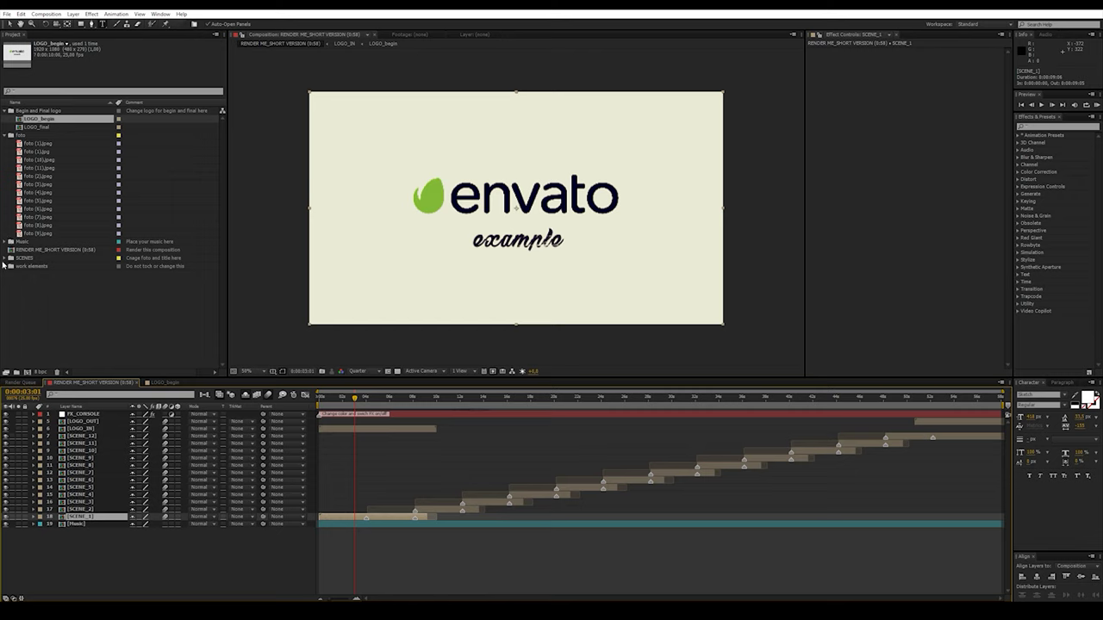
left_click(6, 257)
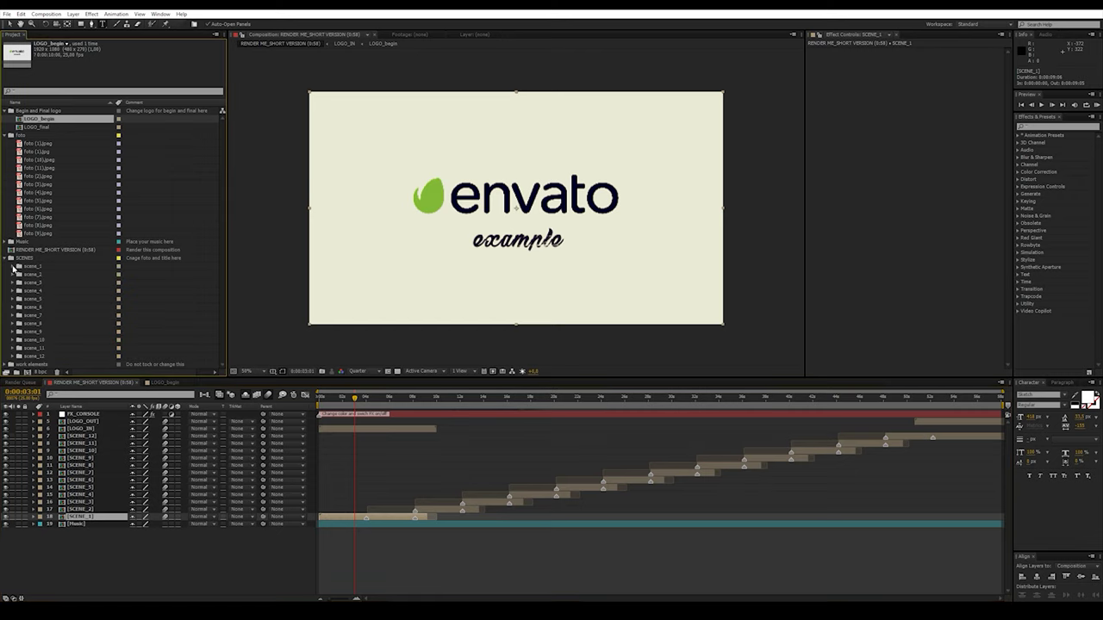
left_click(12, 267)
left_click(37, 283)
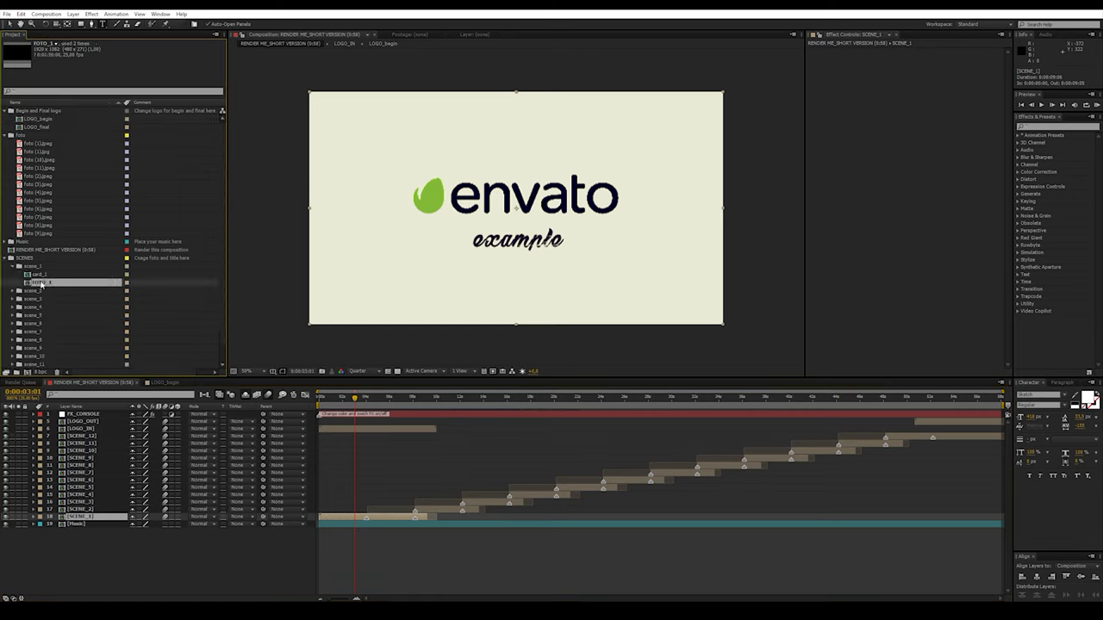
double_click(40, 283)
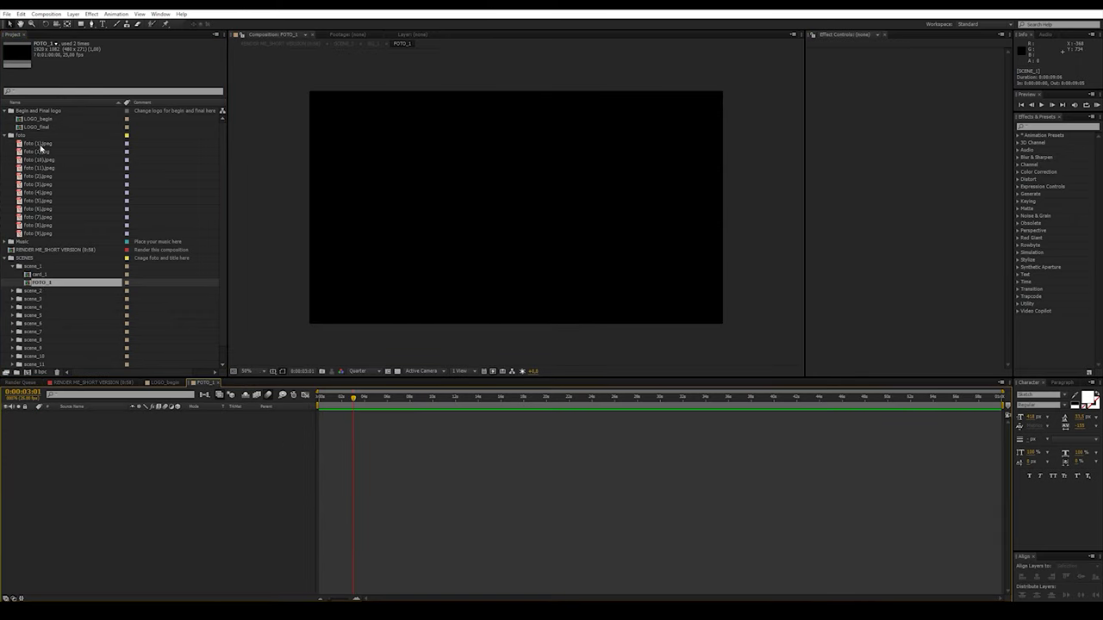
- Add foto (1).jpeg as a layer in FOTO_1, with the whole image outline in view
left_click(41, 144)
left_click_drag(43, 147, 98, 430)
key("comma")
key("comma")
key("comma")
key("comma")
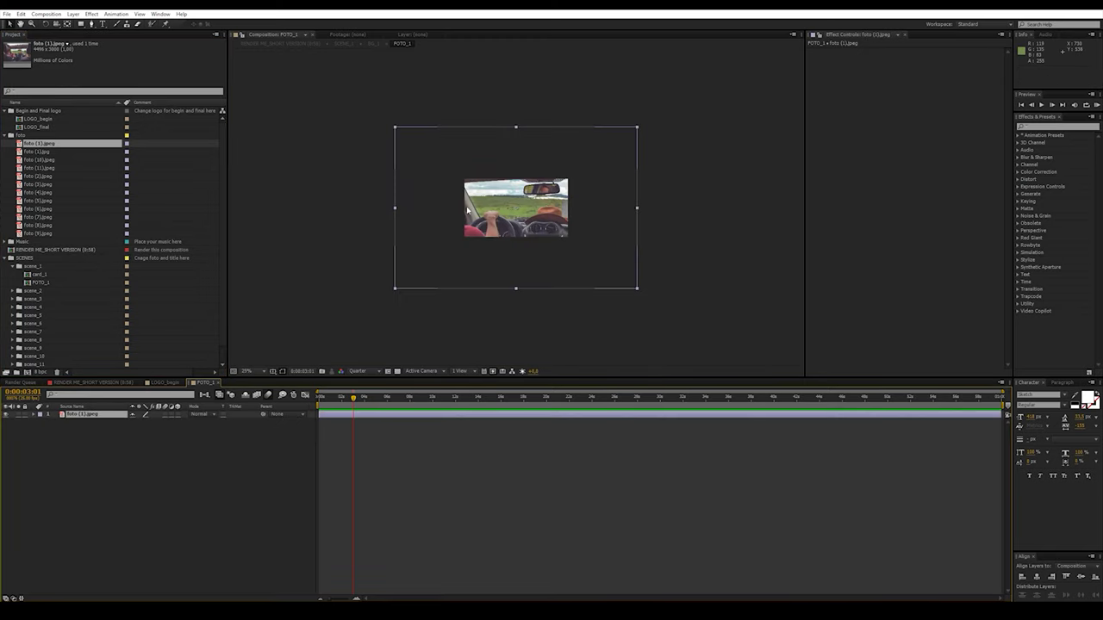
- Scale the photo in FOTO_1 to about 52% at position 912, 553, and check it in the main composition at 0:00:07:01
left_click_drag(635, 134, 558, 177)
scroll(565, 178, "up", 1)
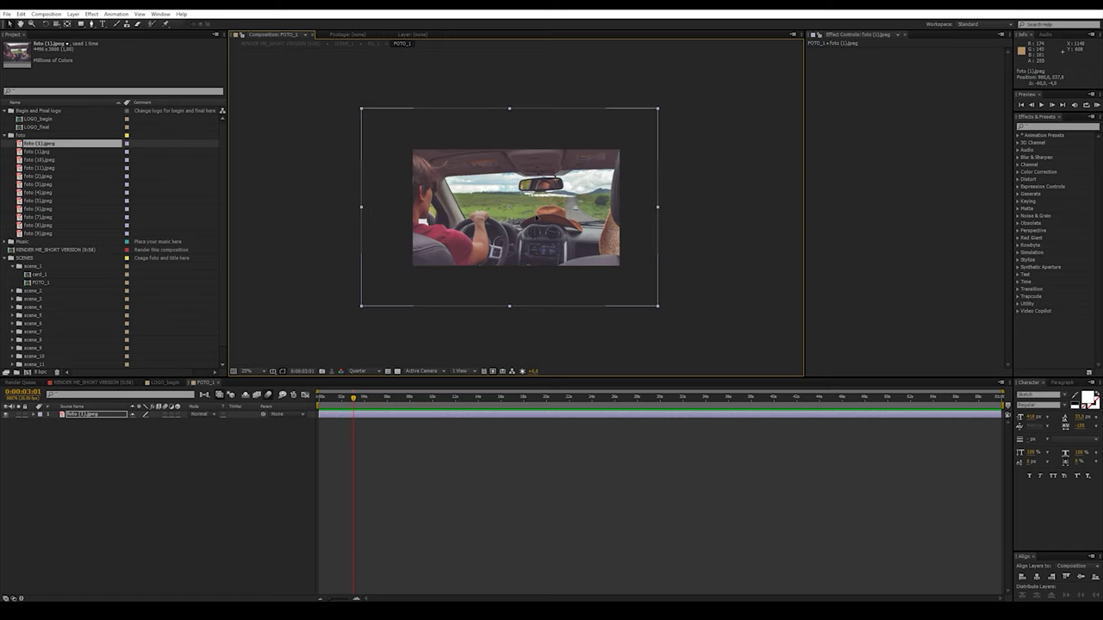
left_click_drag(659, 108, 636, 122)
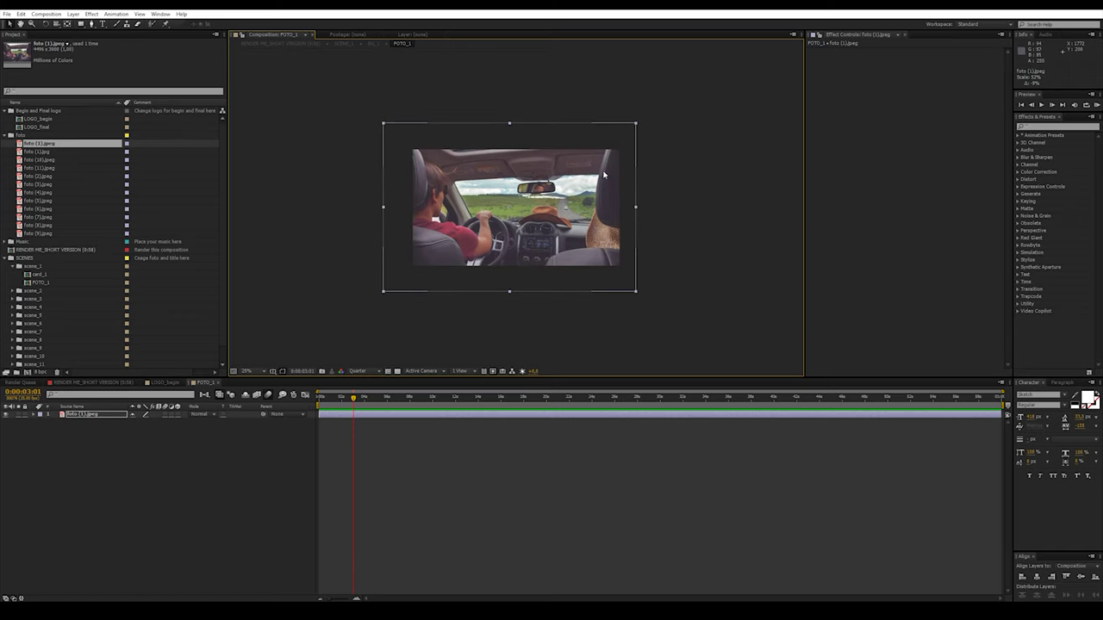
left_click_drag(603, 173, 606, 175)
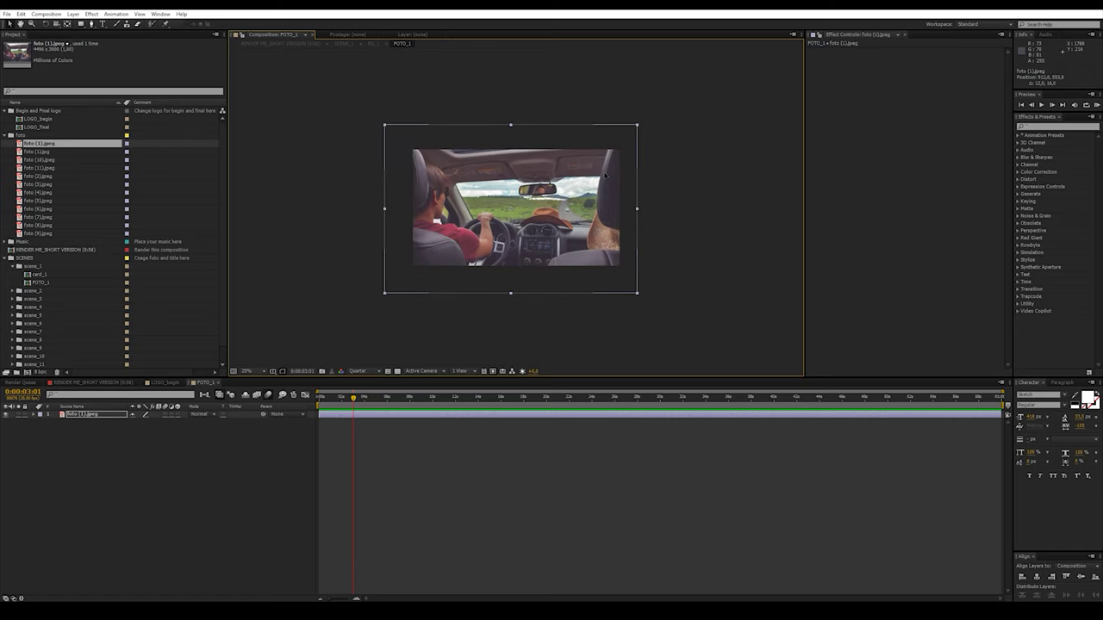
left_click(280, 44)
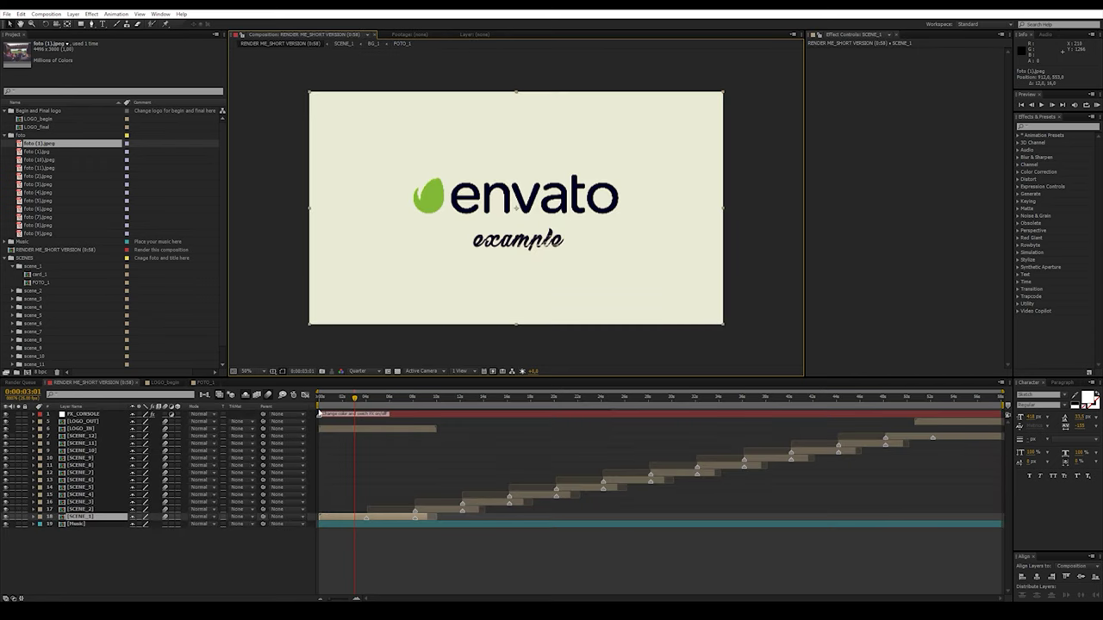
left_click_drag(355, 401, 403, 398)
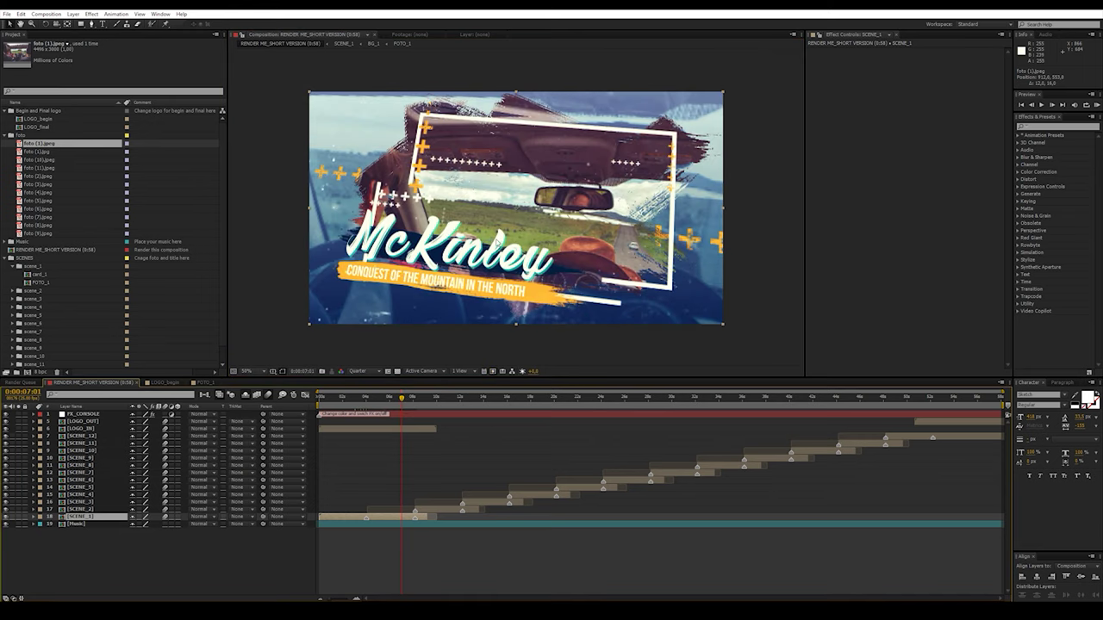
- Shrink and reposition the photo in FOTO_1 so it just covers the frame, and return to the RENDER ME_SHORT VERSION composition
left_click(402, 43)
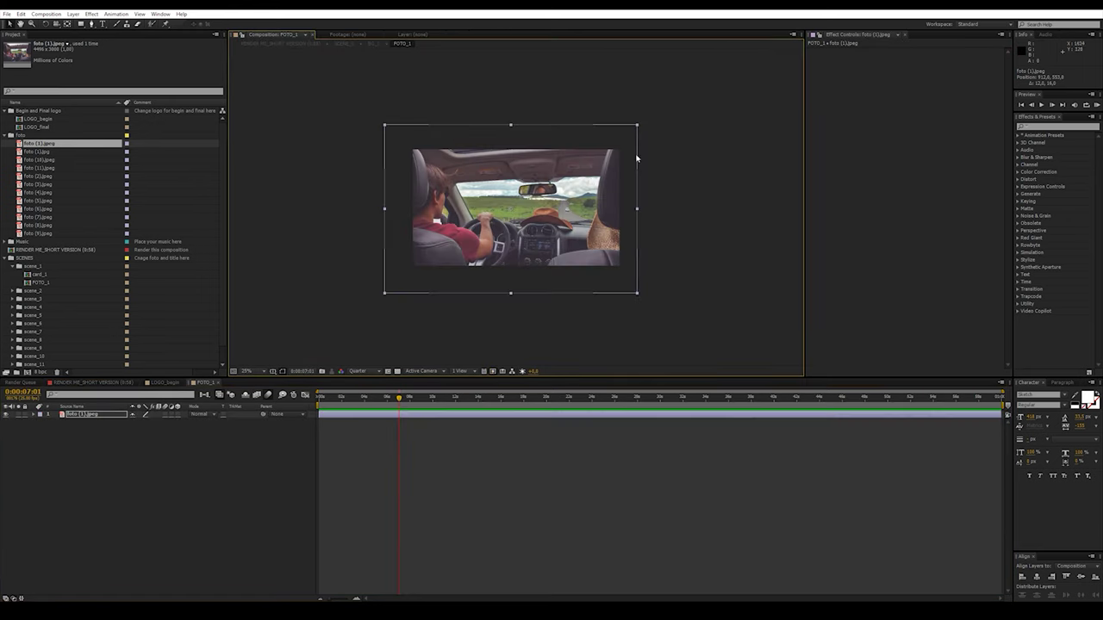
left_click_drag(637, 125, 613, 142)
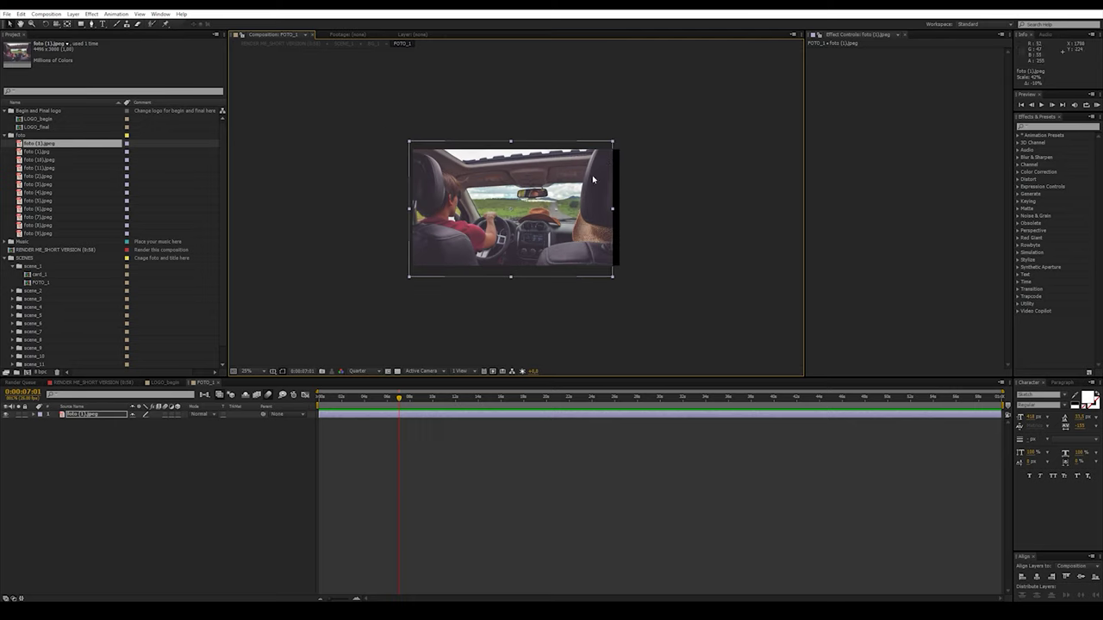
left_click_drag(592, 179, 604, 178)
left_click_drag(624, 140, 604, 159)
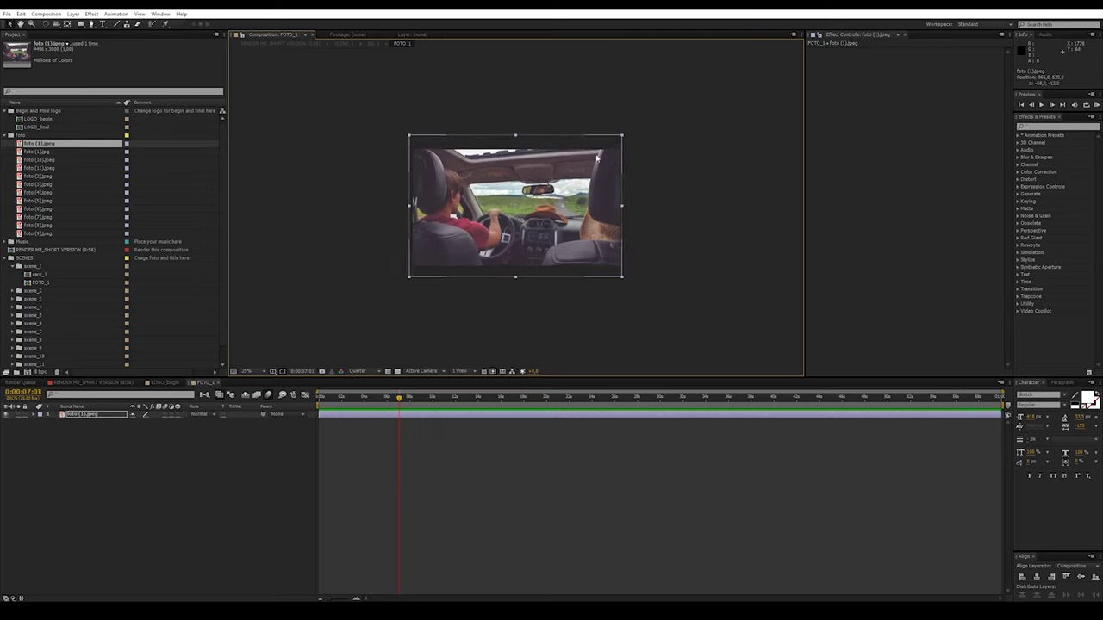
left_click(274, 45)
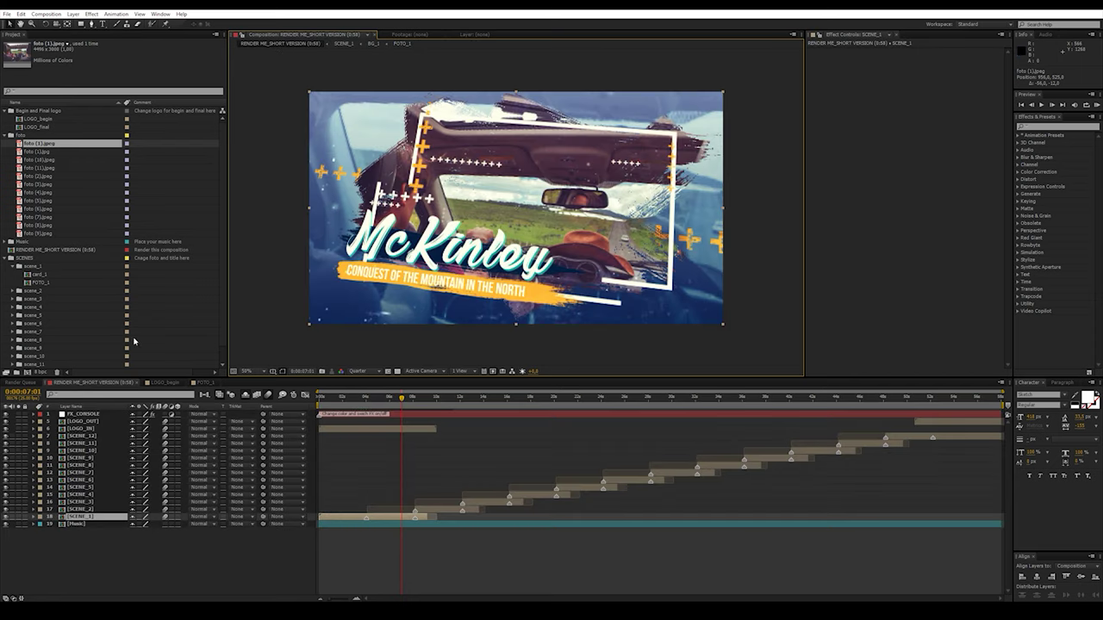
- Open the card_1 composition and replace its "McKinley" title with "Example"
left_click(38, 276)
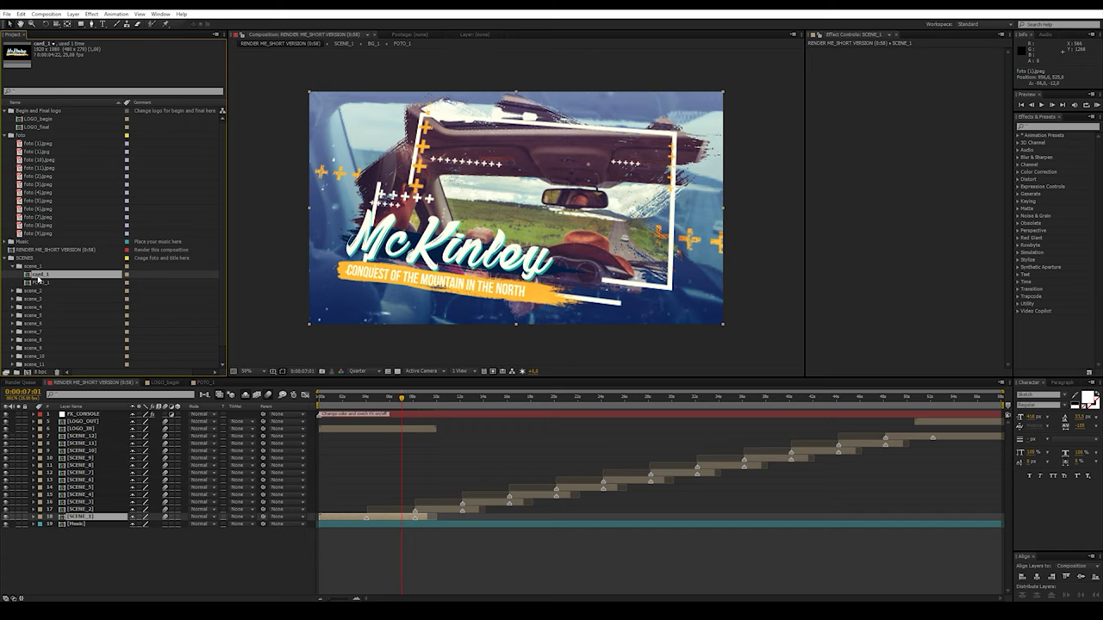
double_click(38, 276)
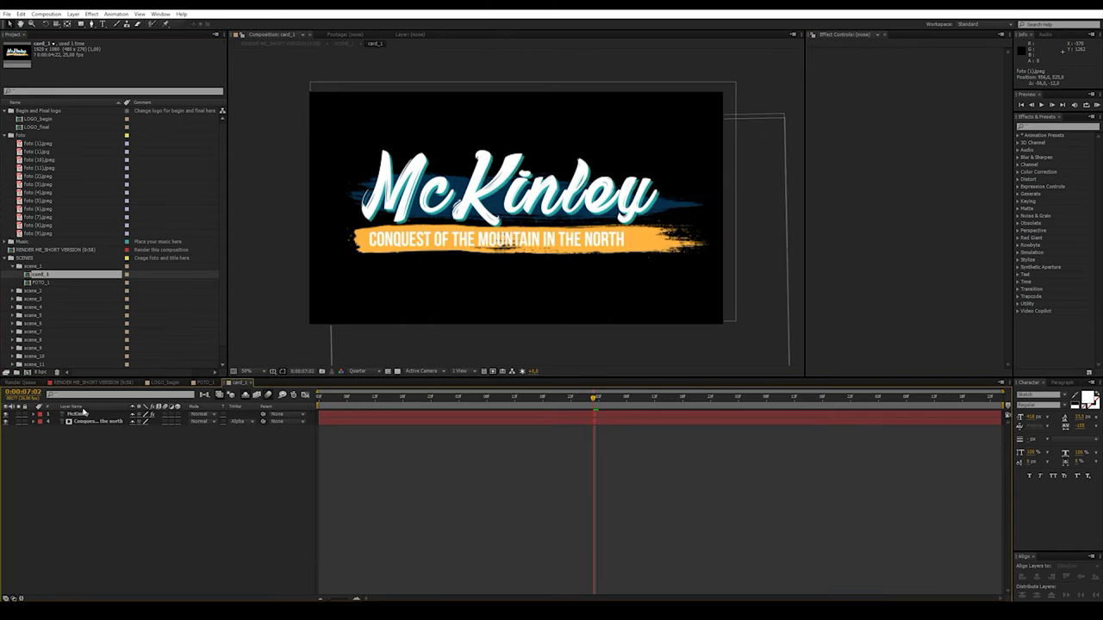
left_click(86, 415)
left_click(87, 416)
left_click(87, 421)
double_click(85, 415)
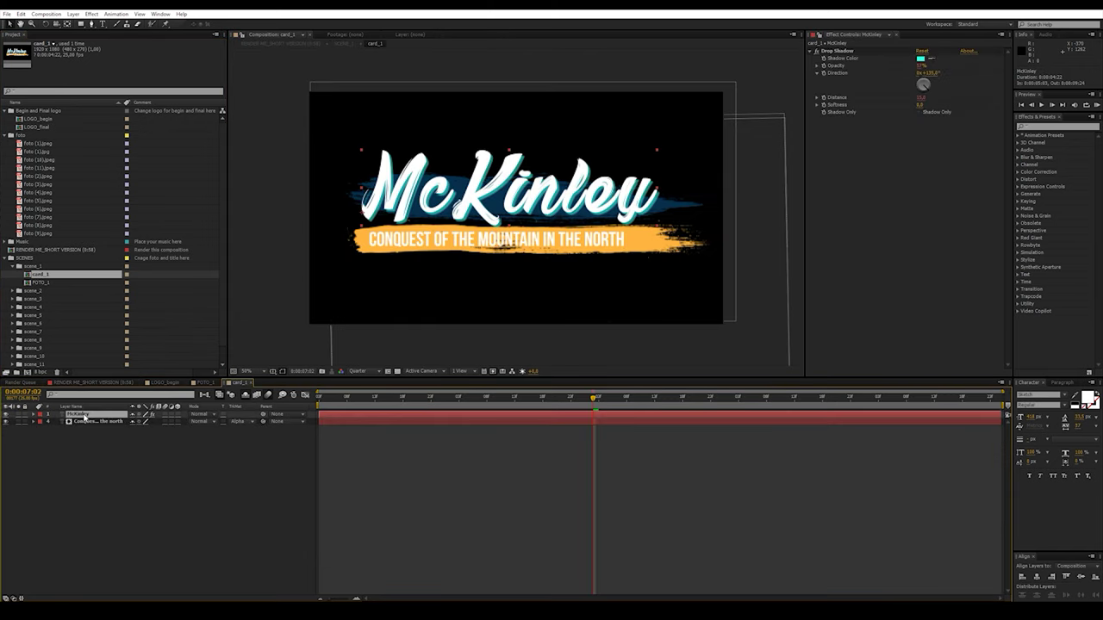
double_click(87, 415)
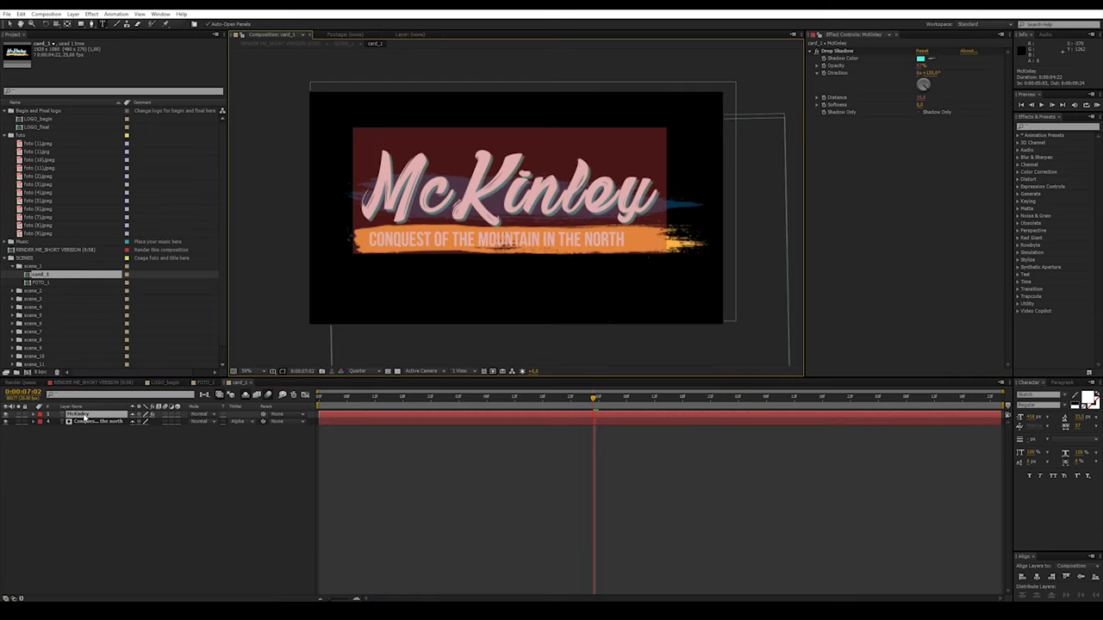
type("Example")
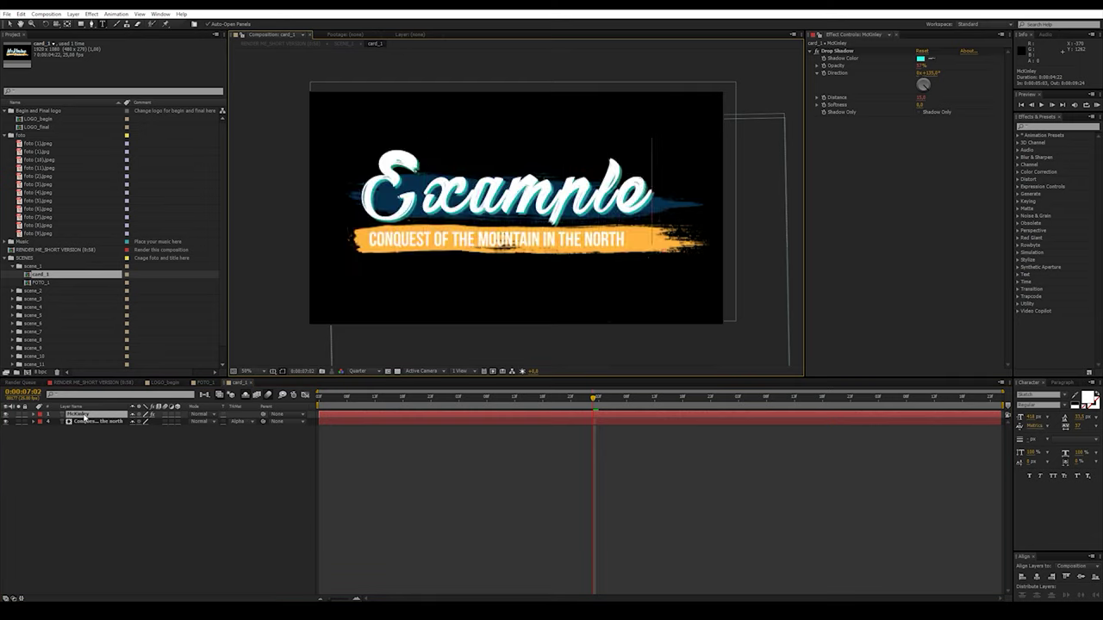
left_click(135, 487)
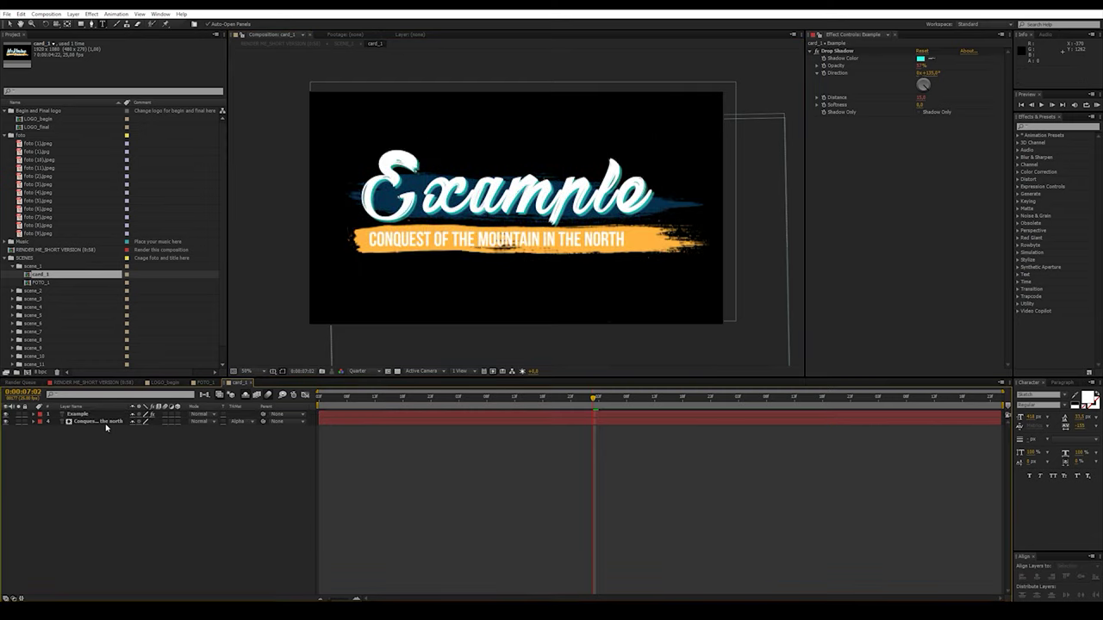
- Replace the subtitle in card_1 with "EXAMPLE TEXT" and return to the RENDER ME_SHORT VERSION composition
double_click(107, 422)
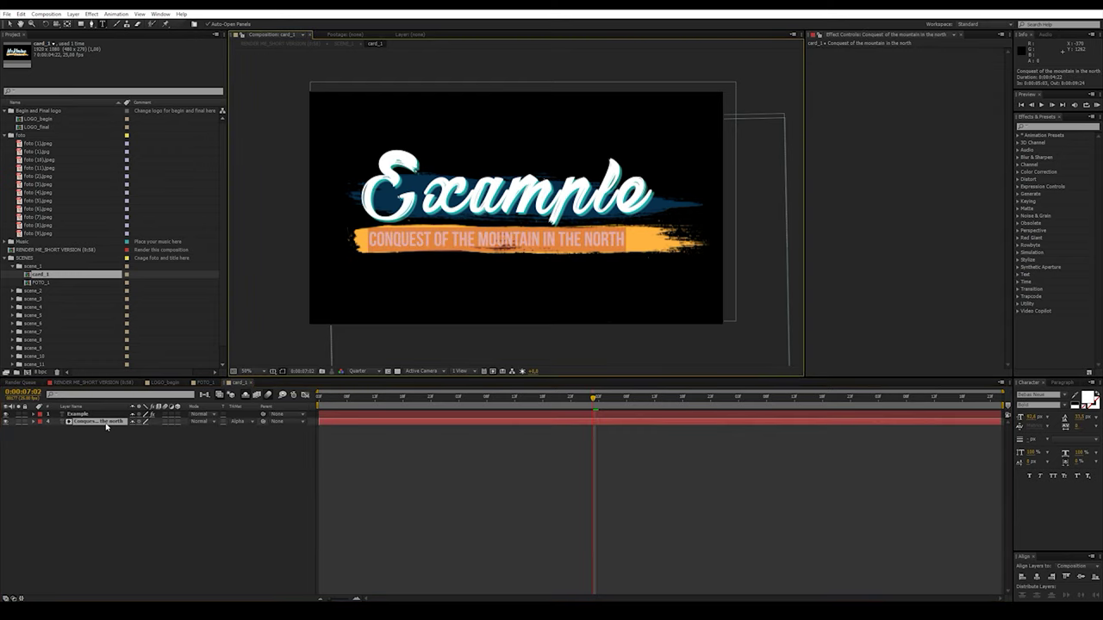
type("EXA")
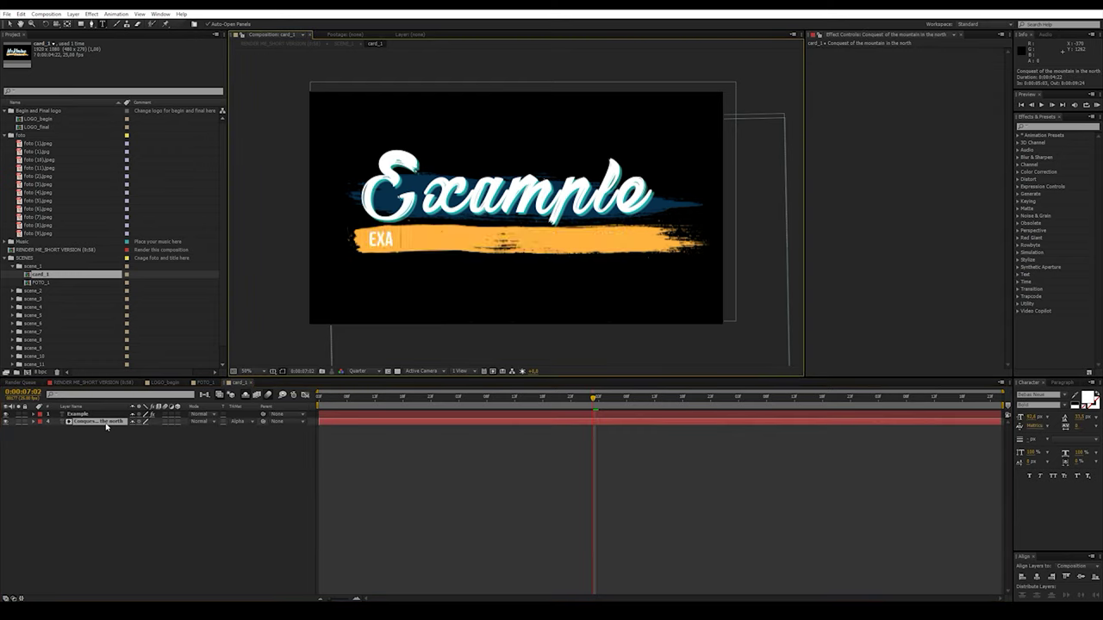
type("MPLE TEXT")
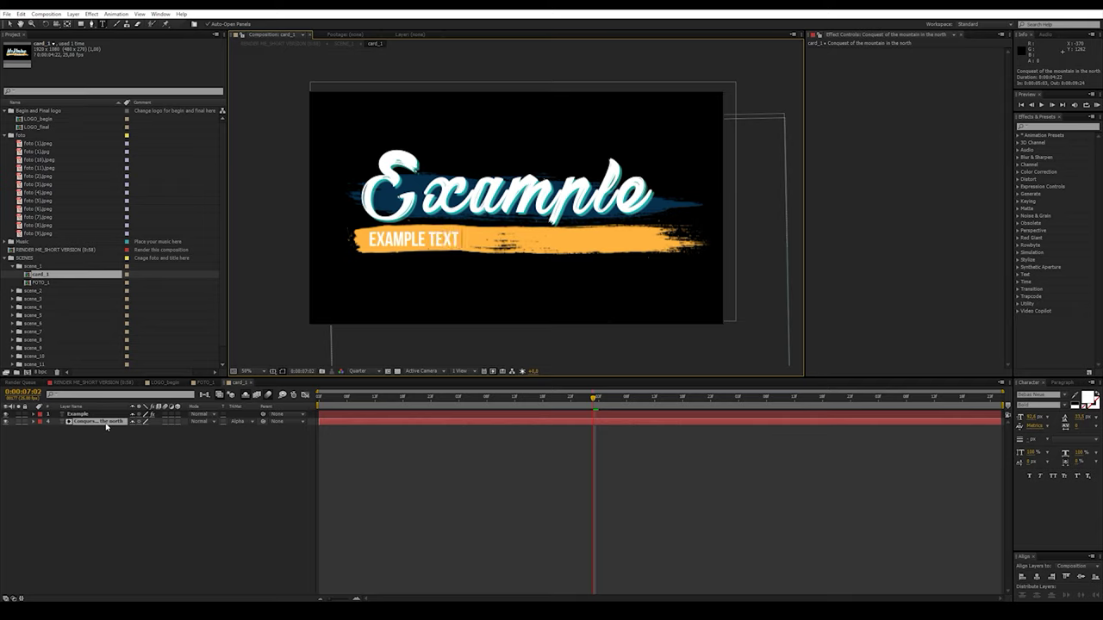
left_click(188, 478)
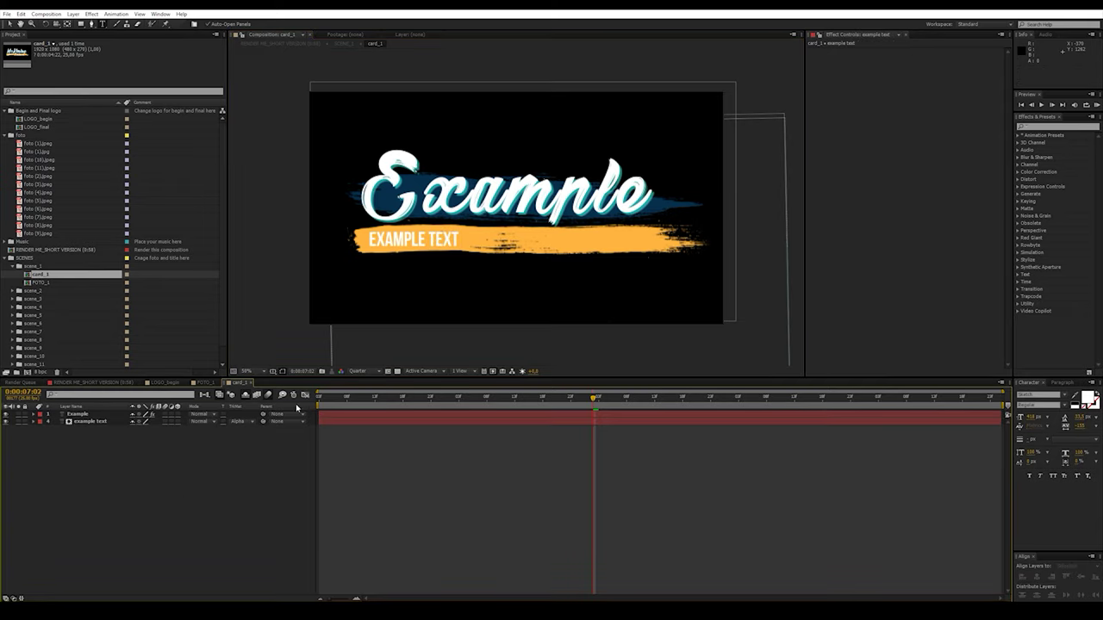
left_click(299, 45)
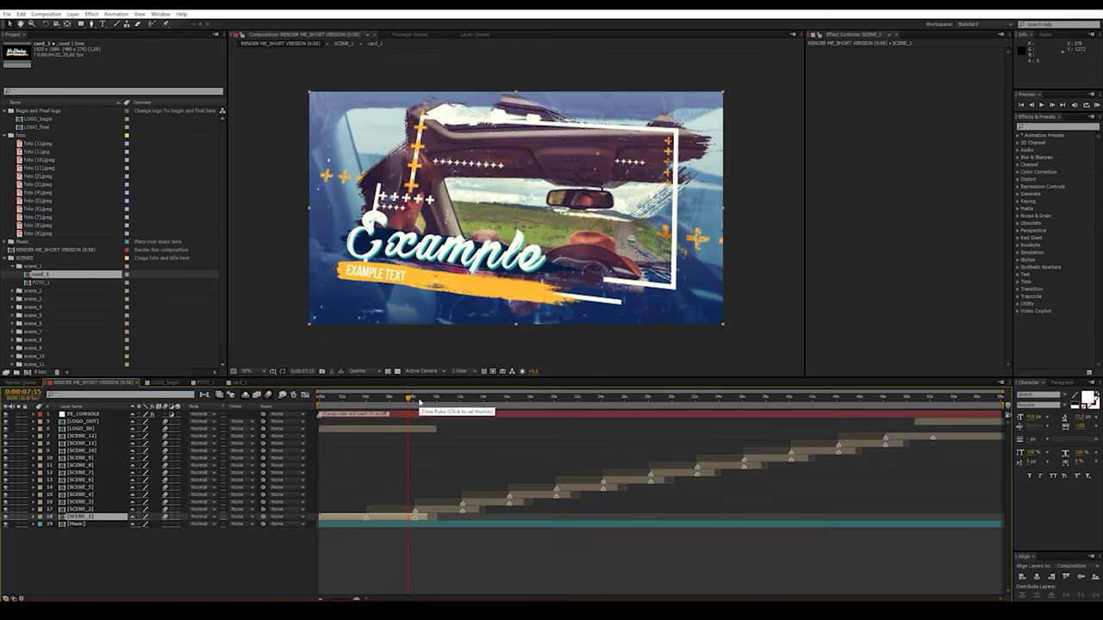
- Move the main composition's playhead to 0:00:10:09 in scene 2, and place foto (1).jpg in the FOTO_2 composition
left_click(441, 398)
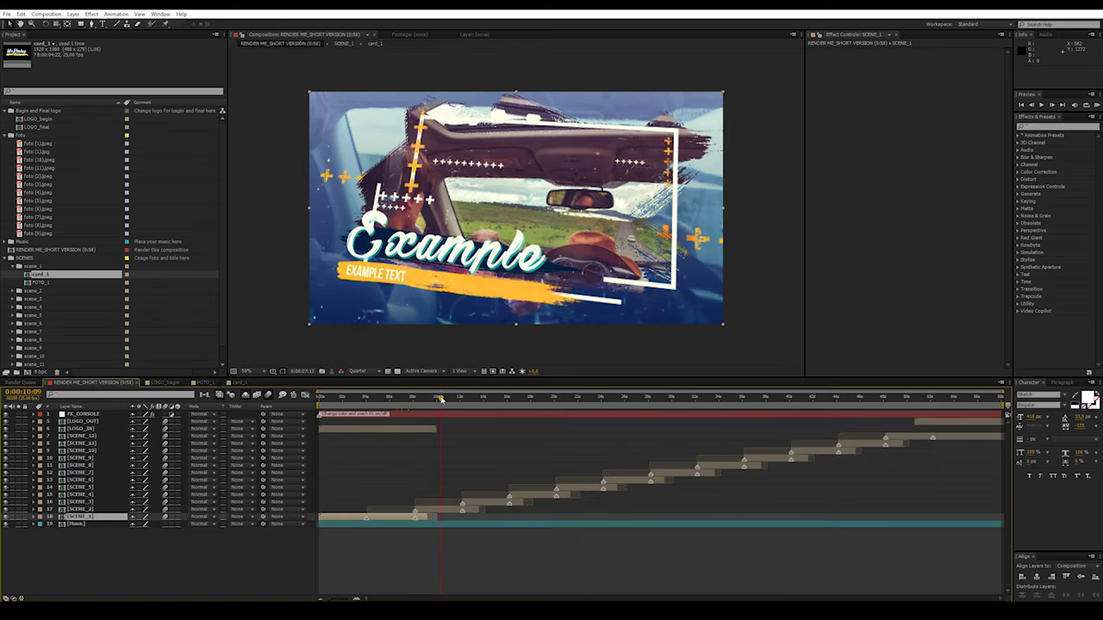
left_click(86, 509)
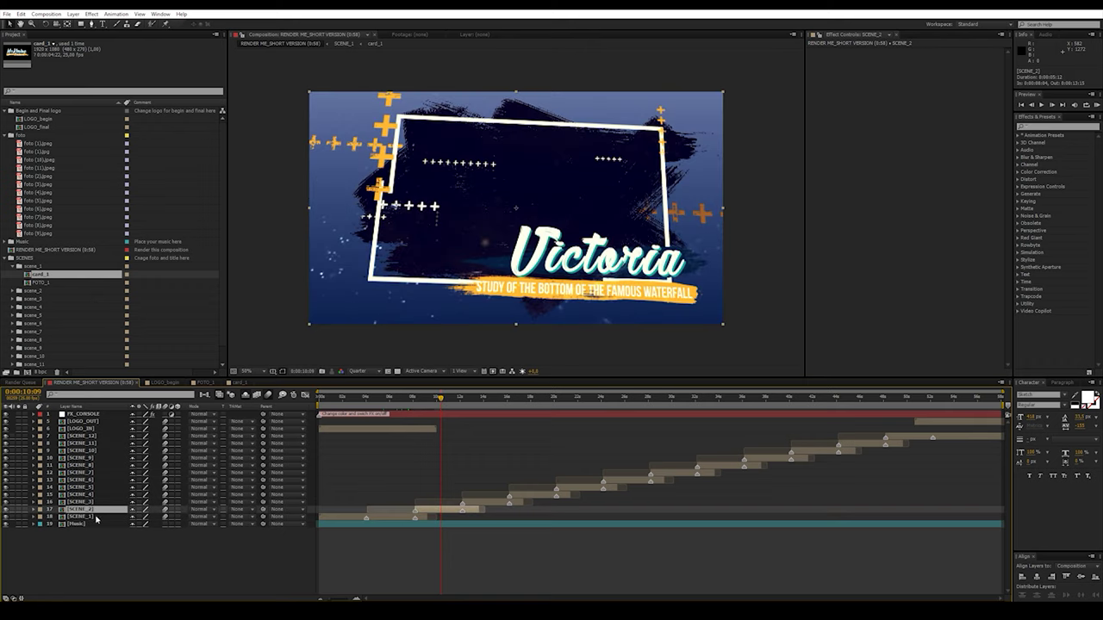
left_click(13, 292)
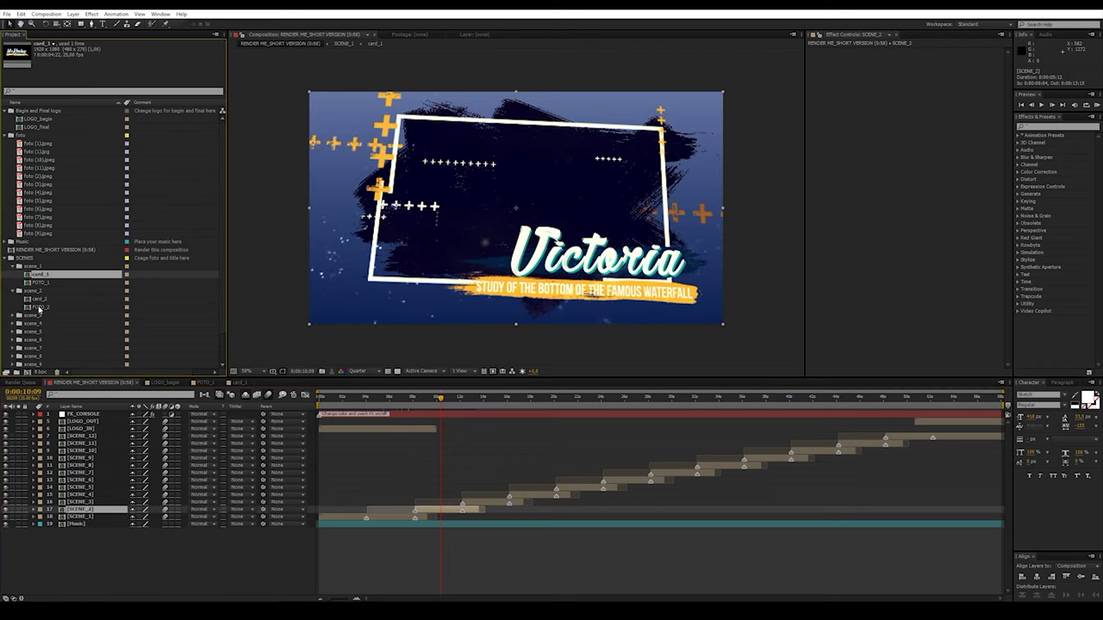
double_click(38, 307)
left_click_drag(38, 151, 532, 177)
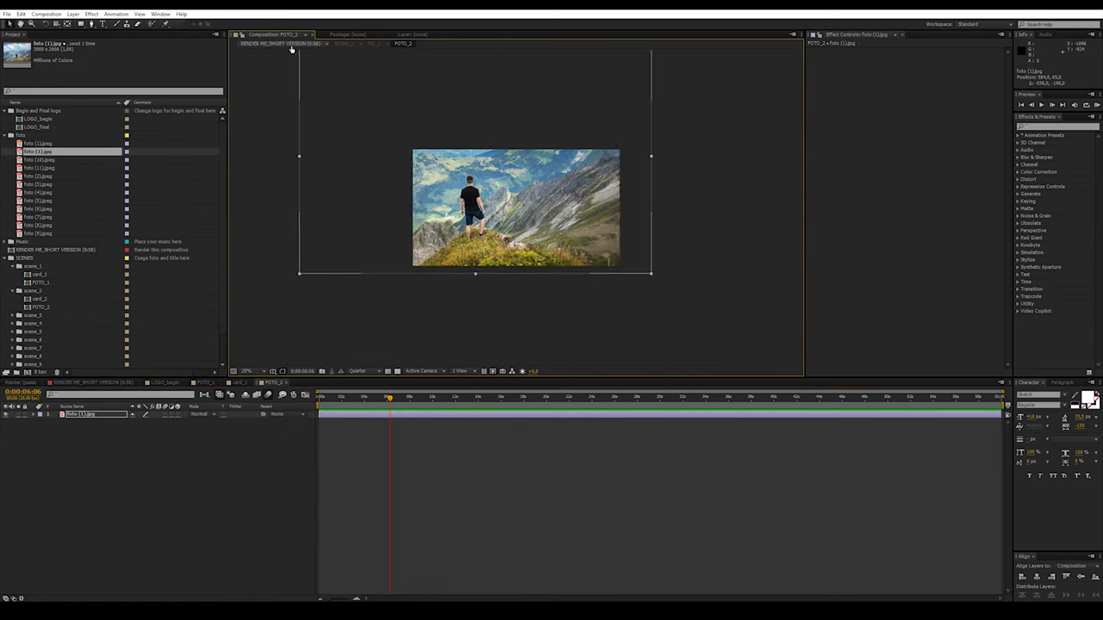
- Select the LOGO_OUT layer and open the LOGO_final composition from the Begin and Final logo folder
left_click(103, 422)
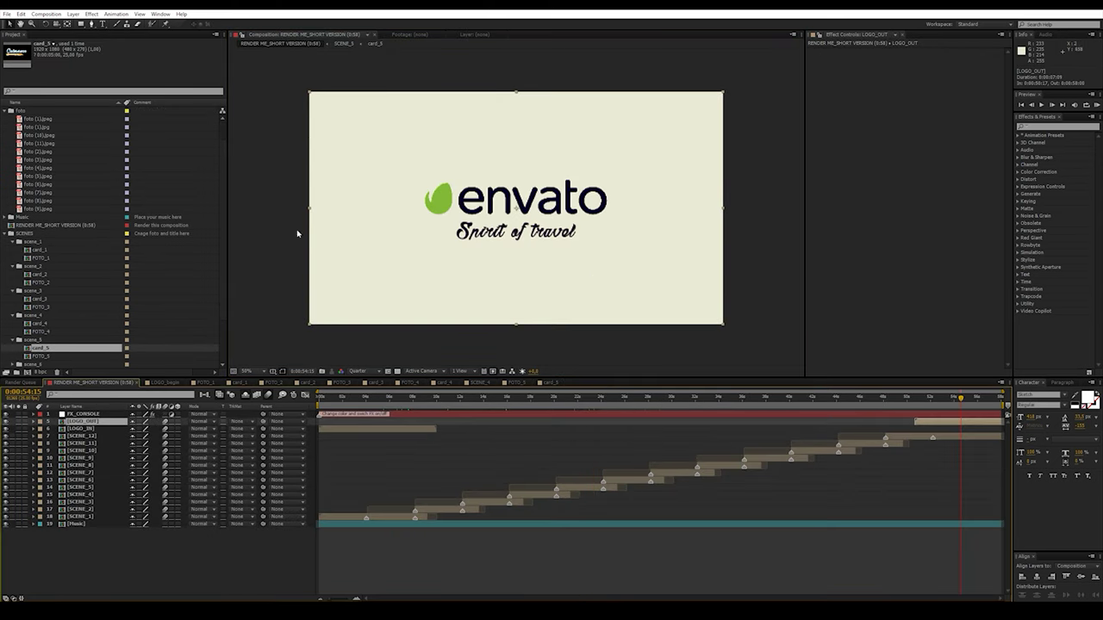
scroll(21, 151, "up", 1)
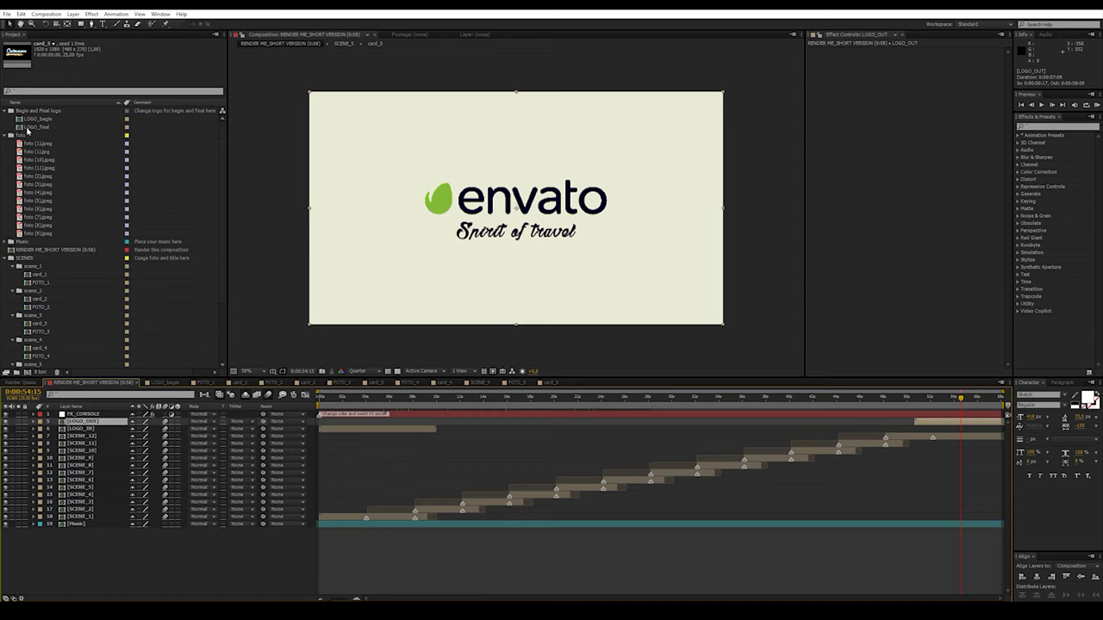
left_click(43, 128)
double_click(46, 127)
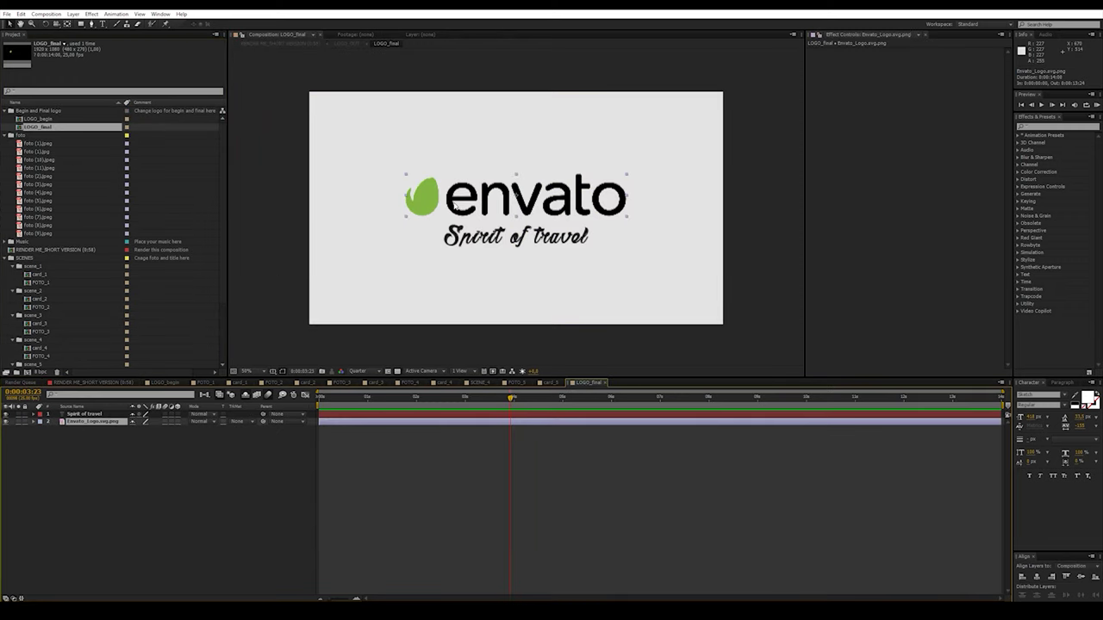
left_click(56, 416)
double_click(74, 416)
type("www")
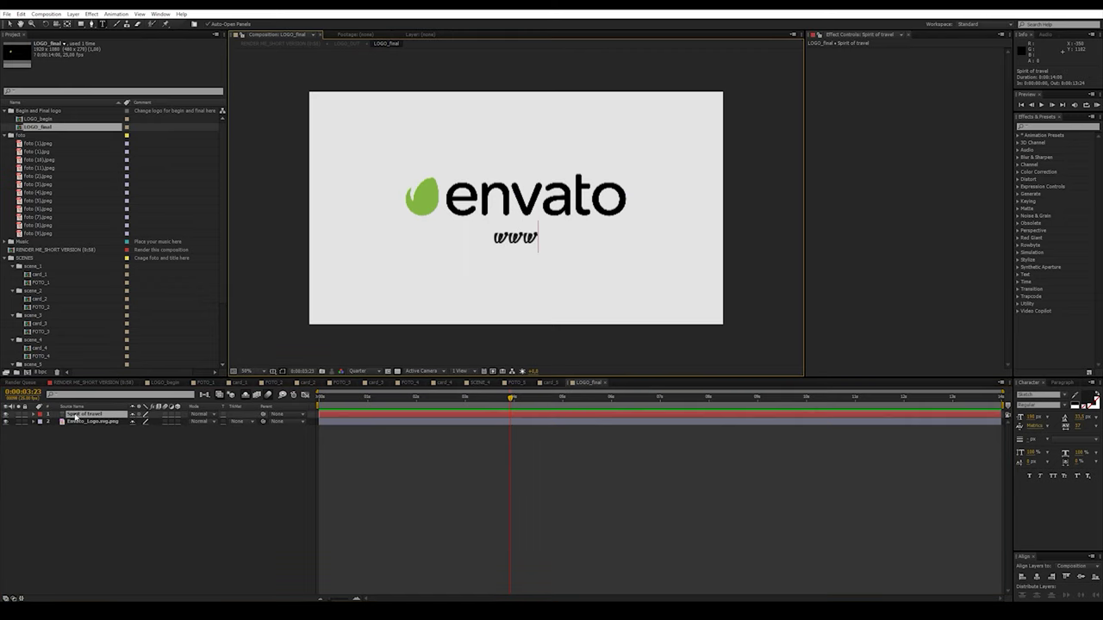
type(".videohive.net")
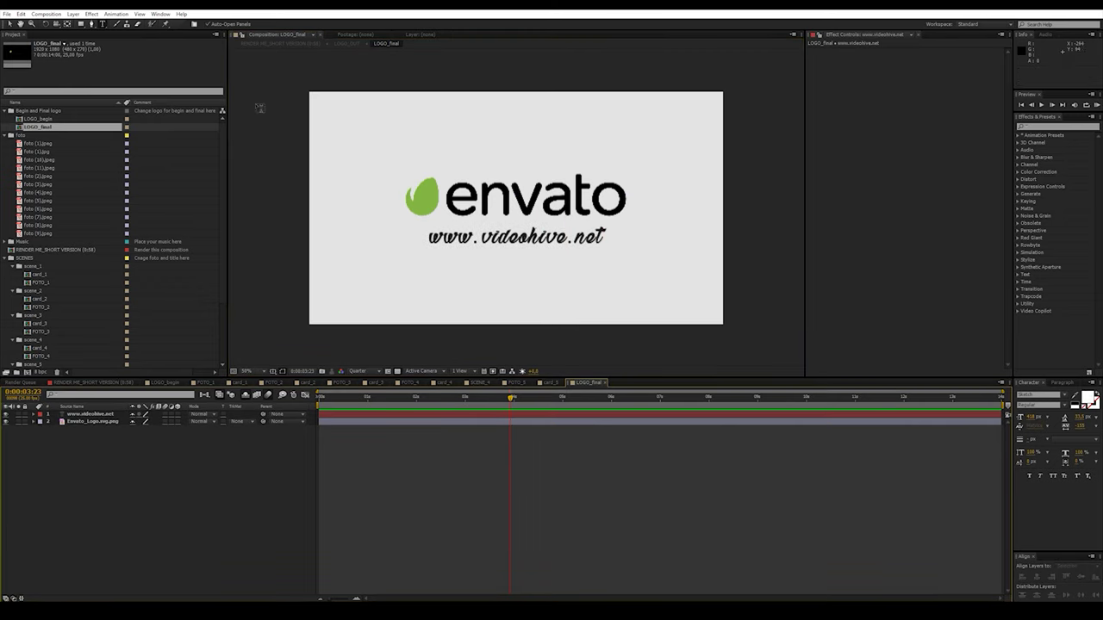
left_click(272, 44)
left_click(404, 398)
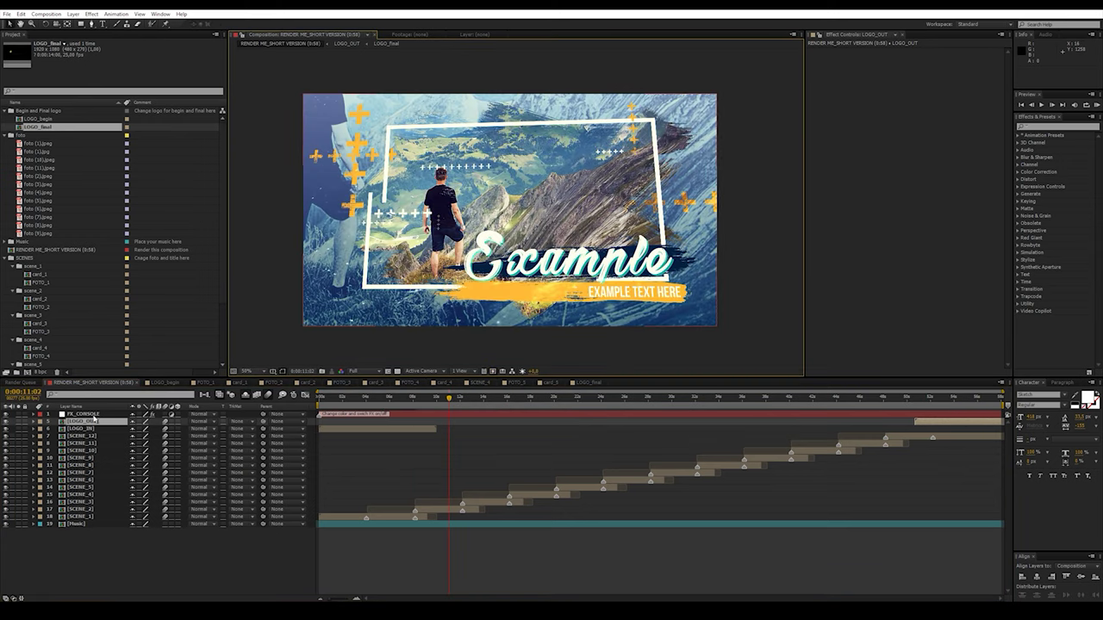
- Select the FX_CONSOLE layer and adjust its BG true color amount to about 78
left_click(95, 415)
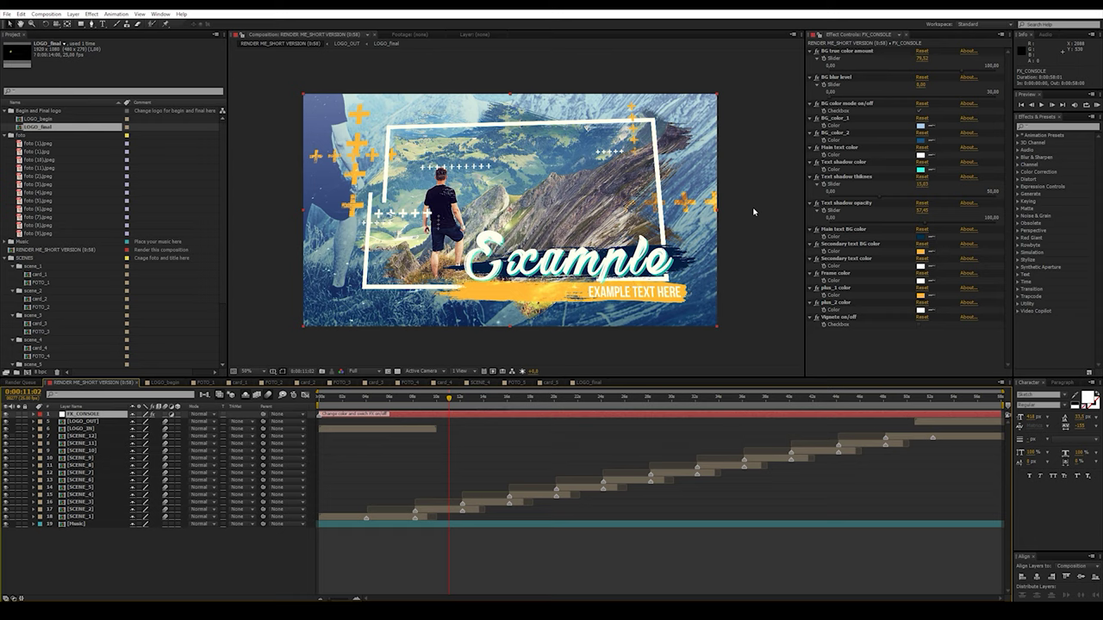
left_click(853, 54)
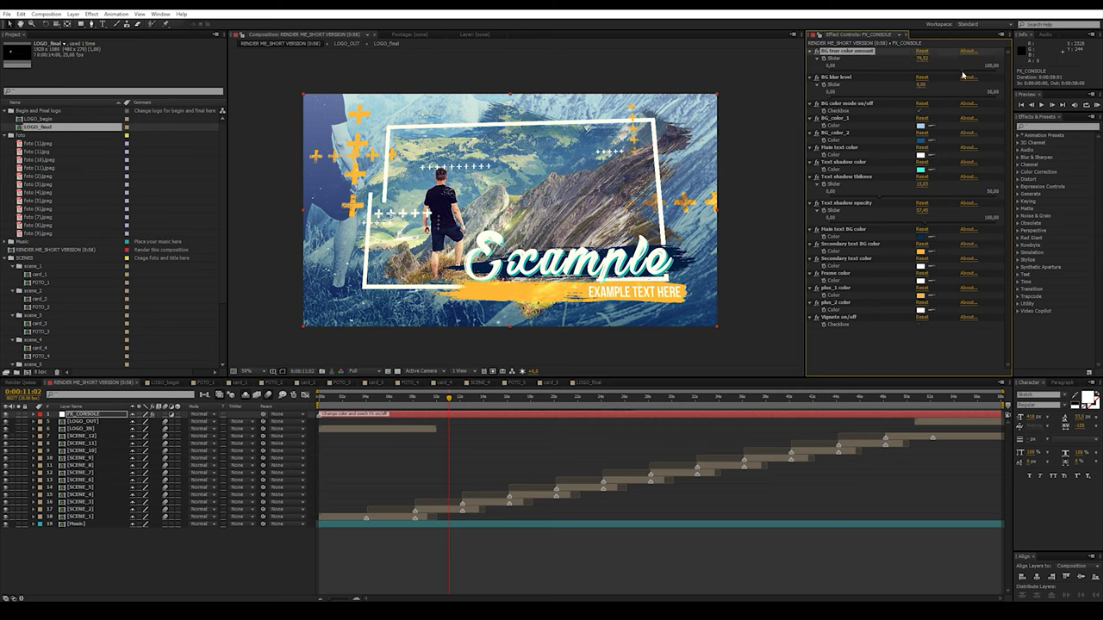
left_click_drag(950, 76, 865, 83)
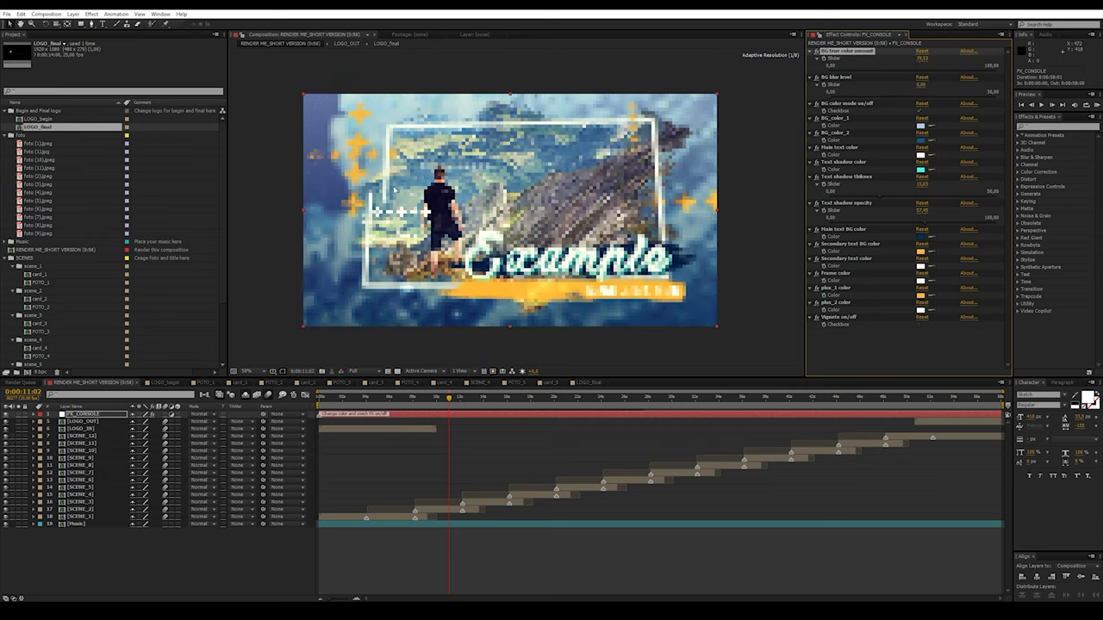
mouse_move(960, 73)
left_mouse_down()
mouse_move(826, 73)
mouse_move(994, 74)
mouse_move(960, 74)
left_mouse_up()
- Set the BG blur level to 5, and toggle the BG color mode off and back on
left_click_drag(828, 100, 865, 100)
left_click(921, 85)
type("5")
key("Return")
left_click(919, 111)
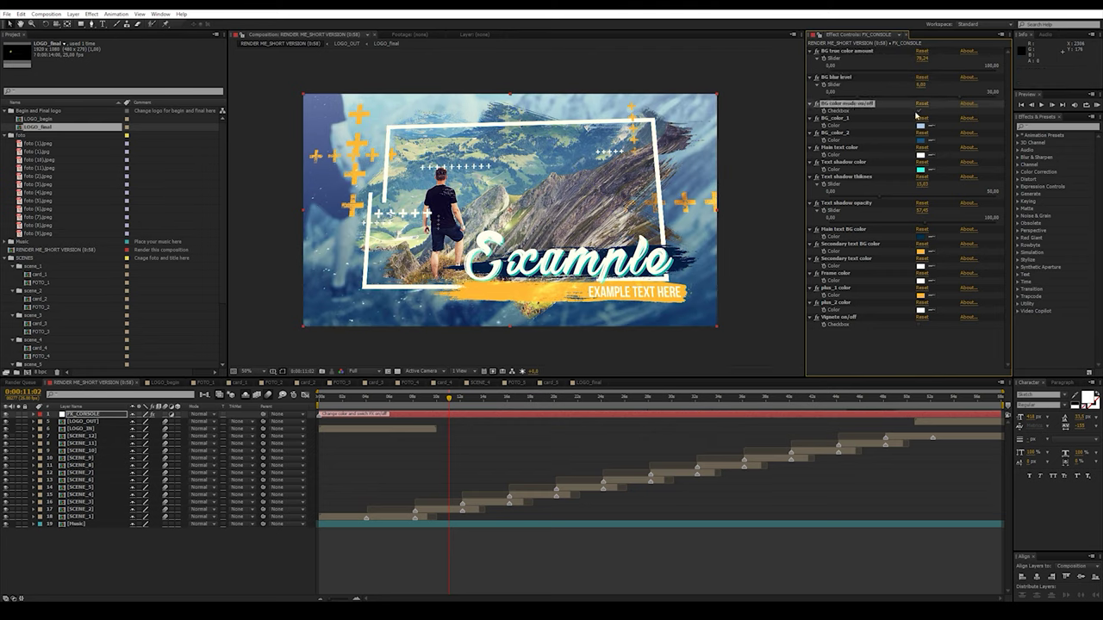
left_click(920, 110)
- Set BG_color_1 to yellow and BG_color_2 to dark green in the FX_CONSOLE controls
left_click(922, 119)
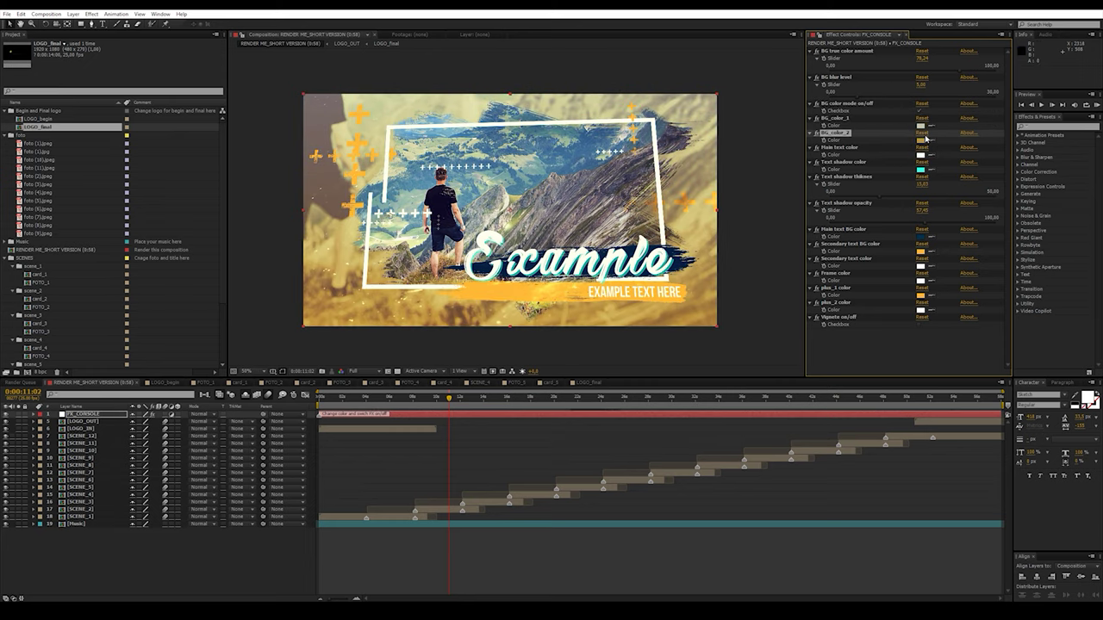
left_click(920, 126)
left_click(933, 349)
left_click(1002, 271)
left_click(920, 141)
left_click(870, 336)
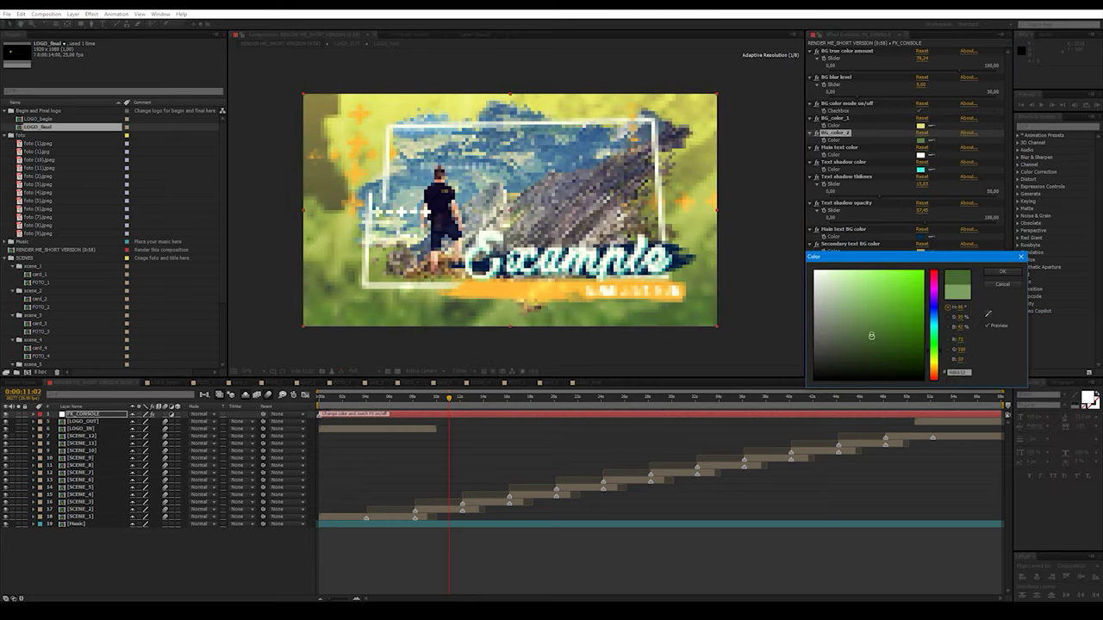
left_click(1002, 271)
- Change BG_color_1 to a pale grayish blue
left_click(920, 126)
left_click(826, 289)
left_click(933, 328)
left_click(1002, 272)
- Set the Main text color to pinkish red and the Text shadow color to dark navy blue
left_click(920, 155)
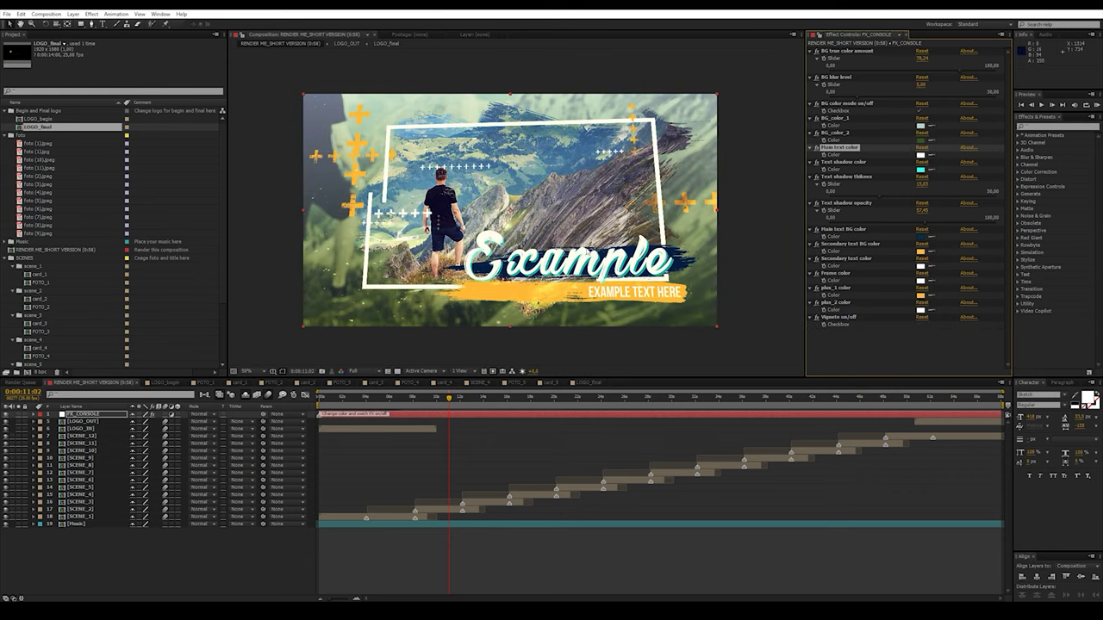
left_click_drag(934, 326, 934, 274)
left_click(1002, 272)
left_click(920, 170)
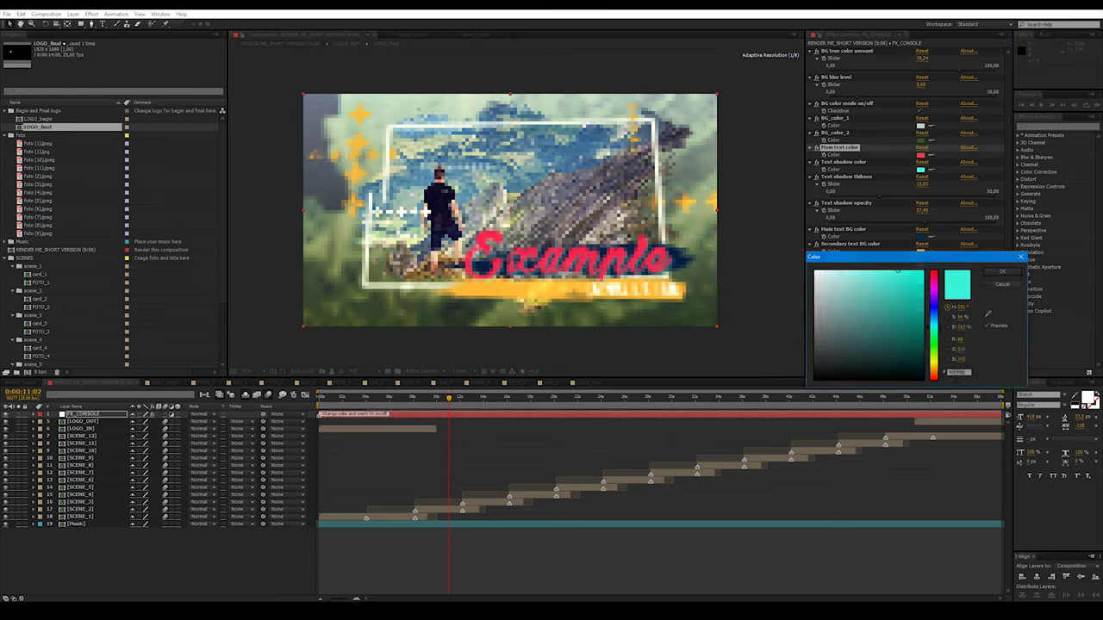
left_click_drag(933, 328, 933, 308)
left_click(1002, 271)
- Increase the text shadow thickness to about 26 and the text shadow opacity to about 82
left_click_drag(880, 196, 916, 197)
scroll(701, 296, "up", 1)
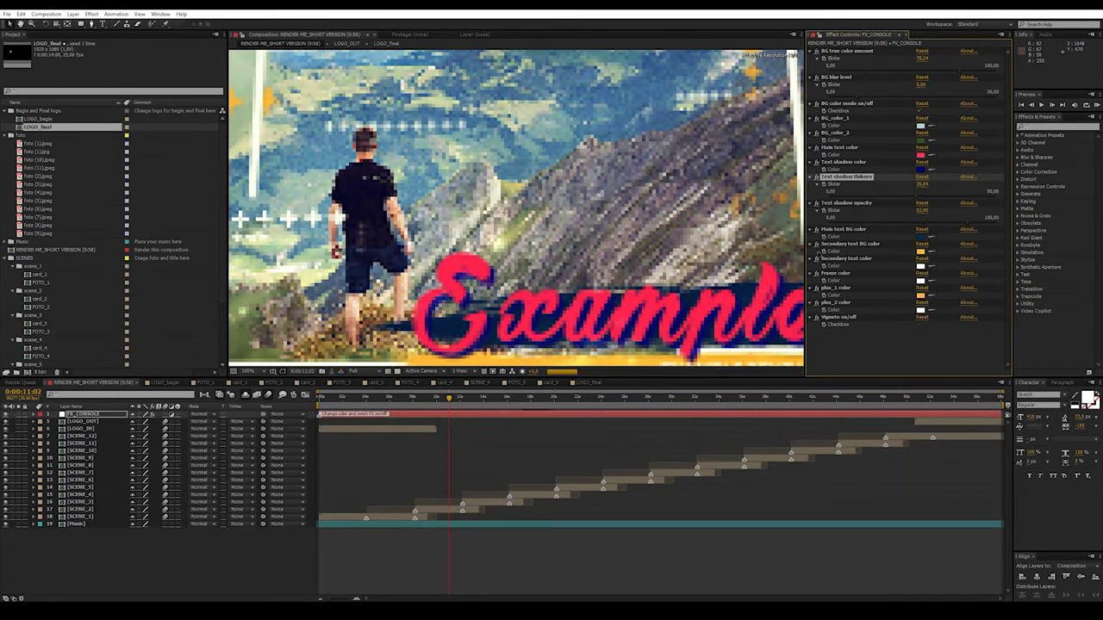
scroll(741, 245, "down", 1)
- Set the Main text BG color to bright blue and the Secondary text BG color to dark blue
left_click(920, 237)
left_click(919, 286)
left_click(1003, 273)
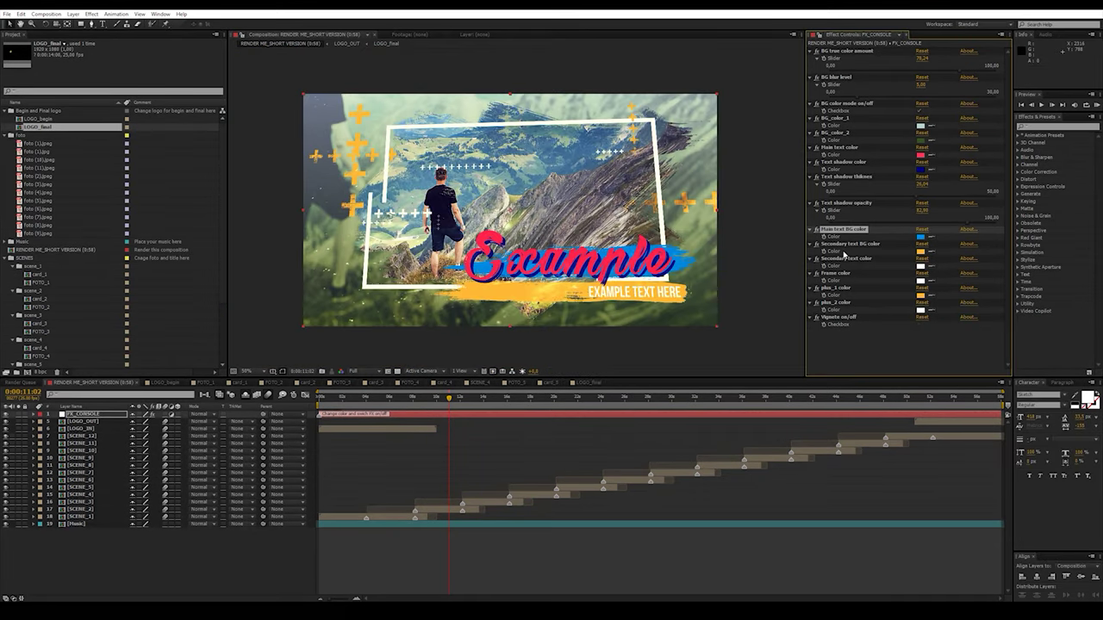
left_click(920, 251)
left_click_drag(934, 349, 934, 312)
left_click(920, 312)
left_click(1003, 272)
- Set the Secondary text color to light yellow-orange and the Frame color to light blue
left_click(920, 266)
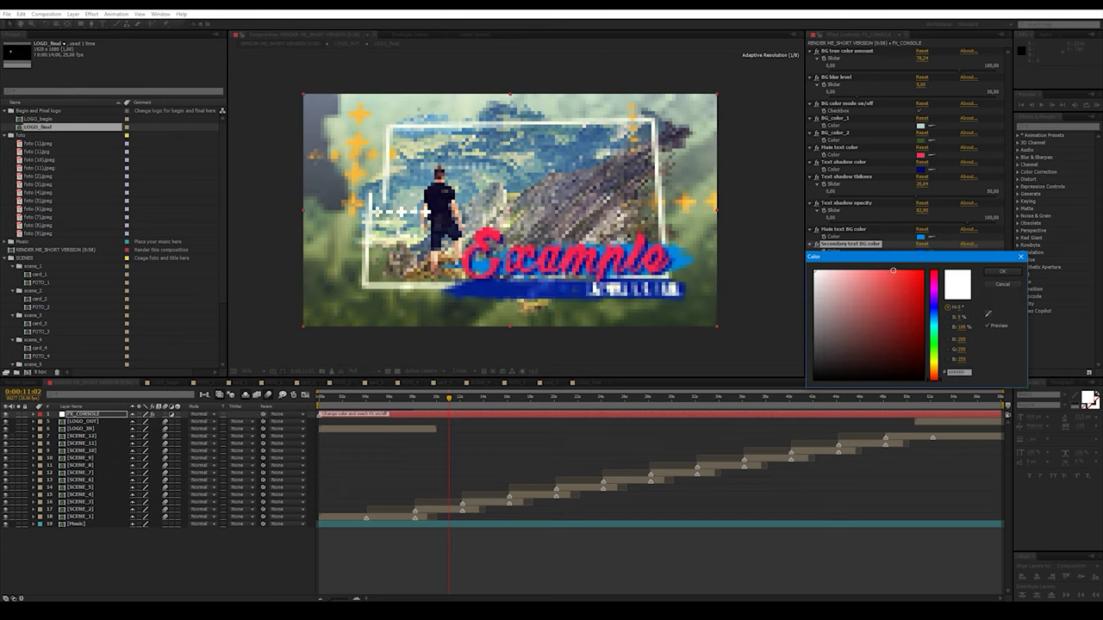
left_click(885, 273)
left_click_drag(934, 360, 933, 314)
left_click(1003, 272)
left_click(920, 280)
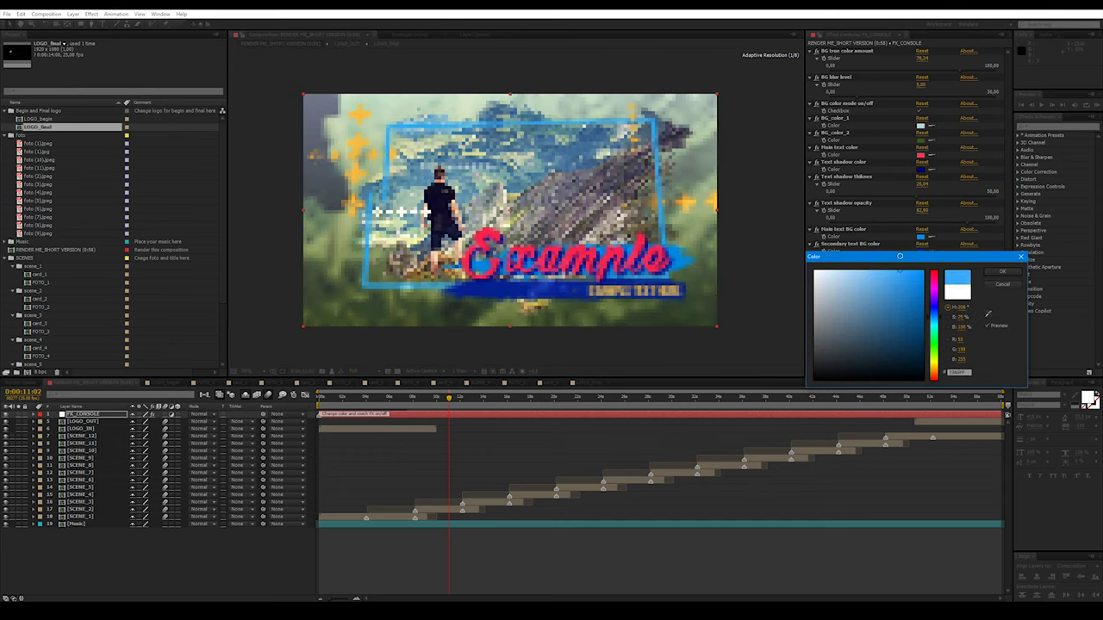
left_click(1002, 272)
- Try several hues for the plus_1 color and set it to dark orange-red
left_click(920, 295)
left_click_drag(933, 369, 934, 316)
left_click(915, 341)
left_click(934, 362)
left_click(907, 317)
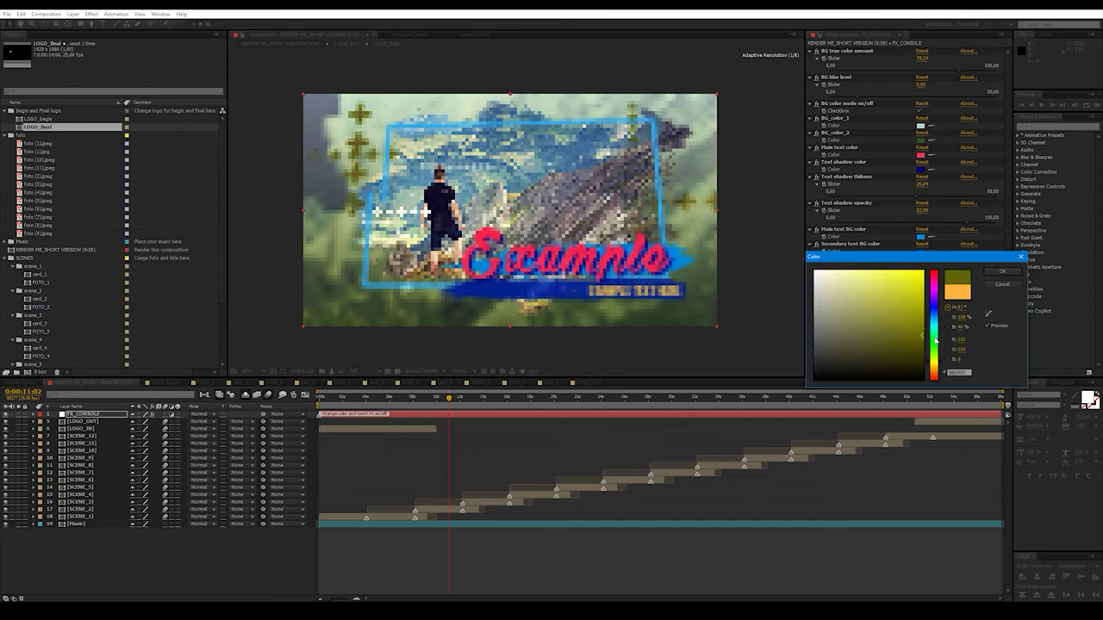
left_click(934, 346)
left_click(877, 307)
left_click(934, 355)
left_click(915, 300)
left_click(935, 377)
left_click(1003, 272)
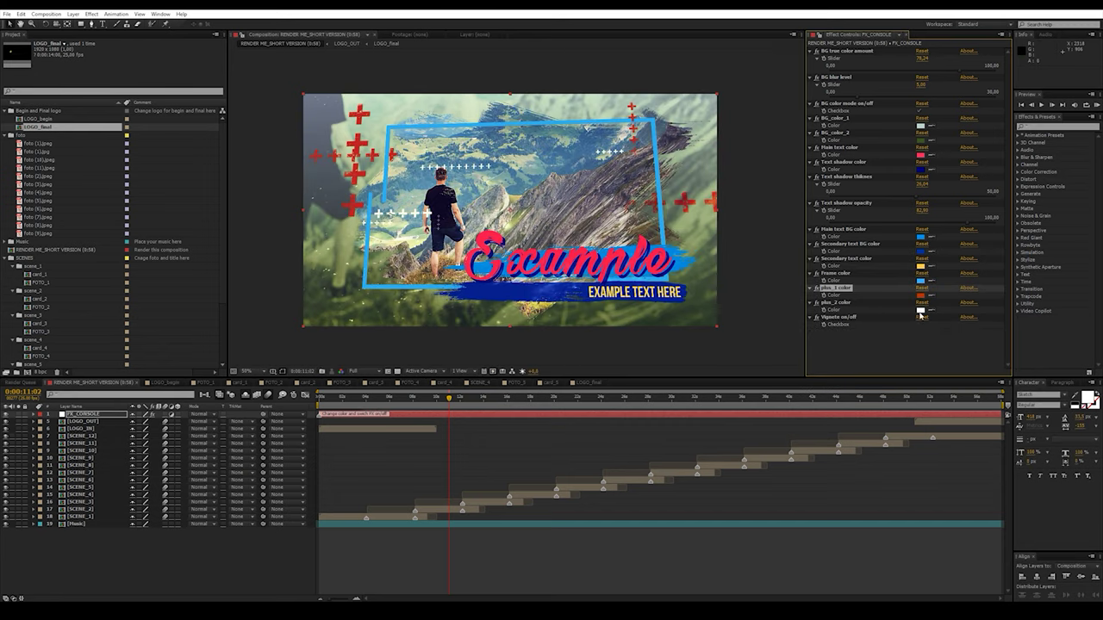
- Try blue for the plus_2 color, and set it to light purple
left_click(921, 311)
left_click(934, 322)
left_click(923, 330)
left_click(934, 315)
left_click(881, 292)
left_click(1001, 272)
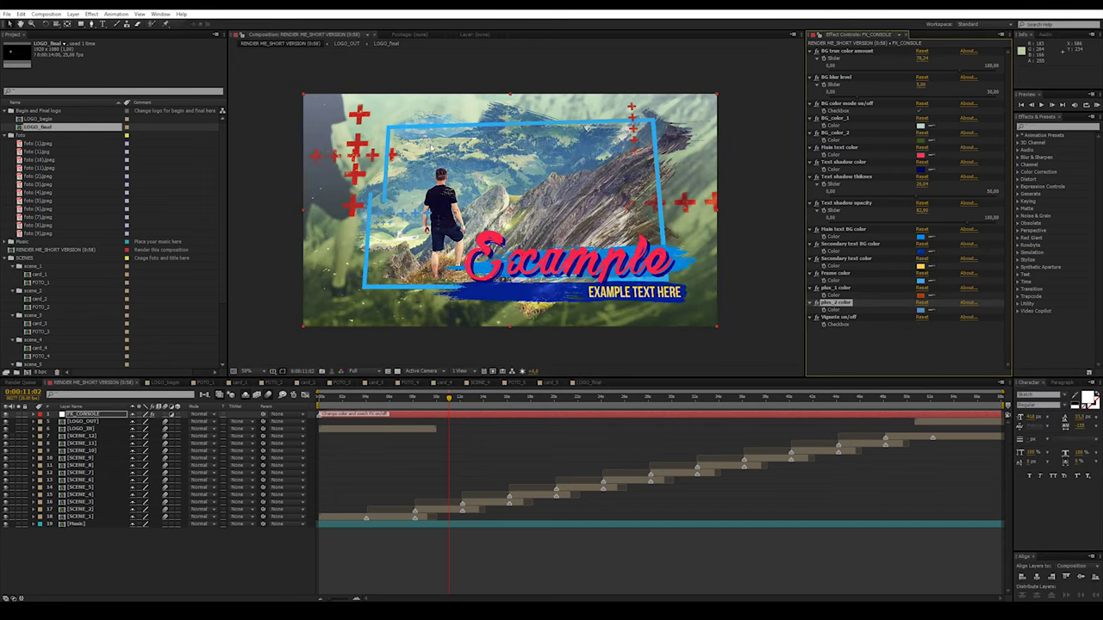
left_click(920, 310)
left_click_drag(934, 318, 933, 291)
left_click(880, 275)
left_click(1003, 273)
- Toggle the Vignette on/off option and switch it back to its original setting
left_click(839, 318)
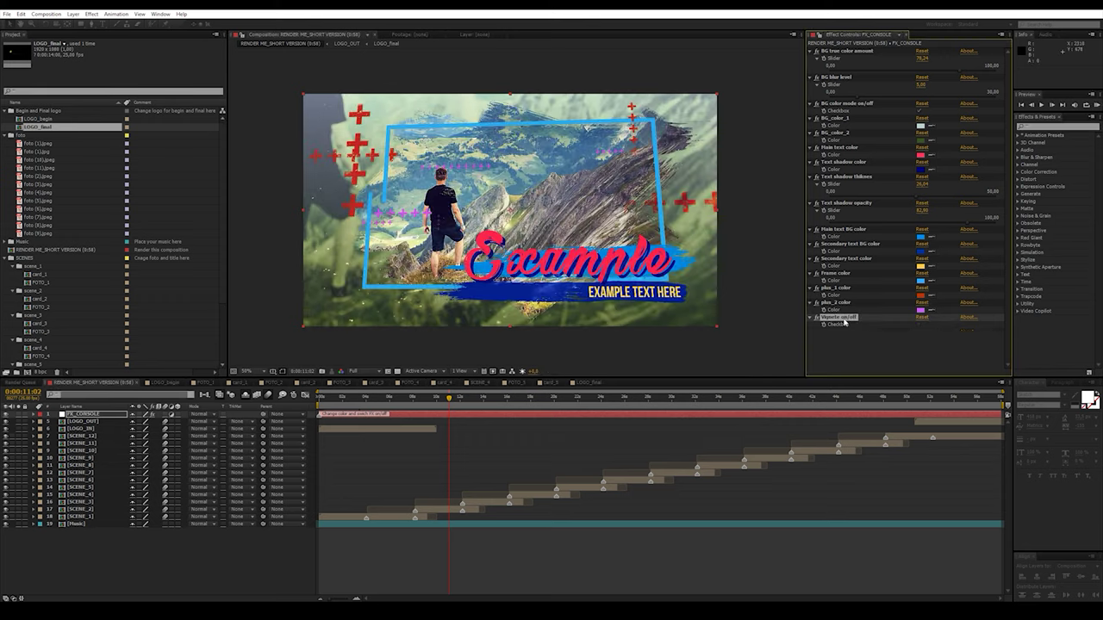
left_click(920, 325)
left_click(919, 324)
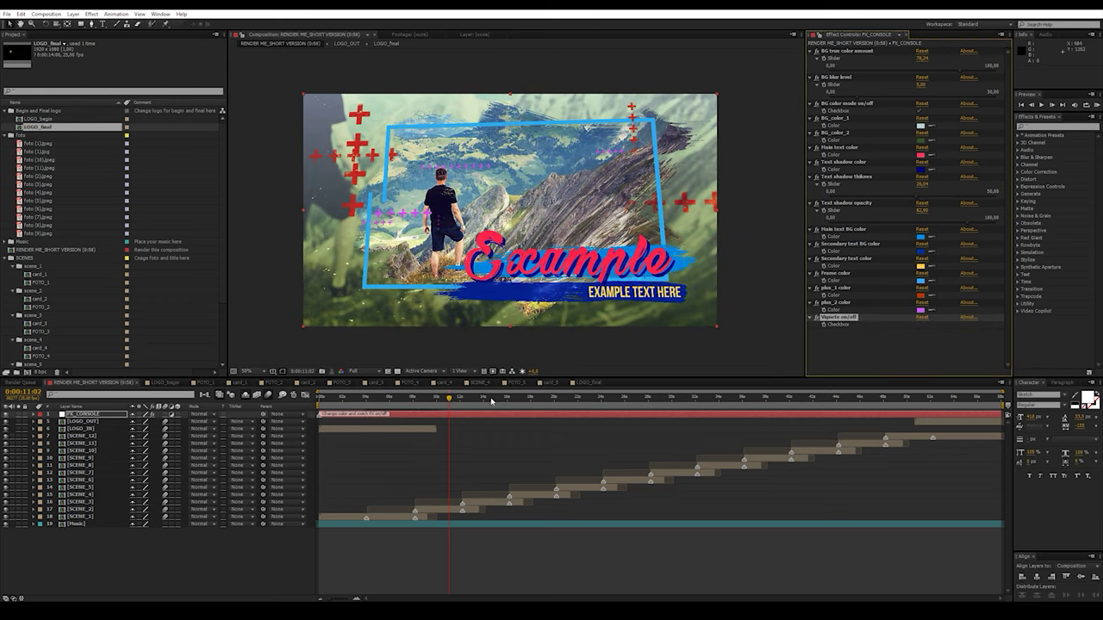
- Preview the recolored scenes at 0:00:14:15 and 0:00:18:14, and deselect the FX_CONSOLE layer
left_click(491, 399)
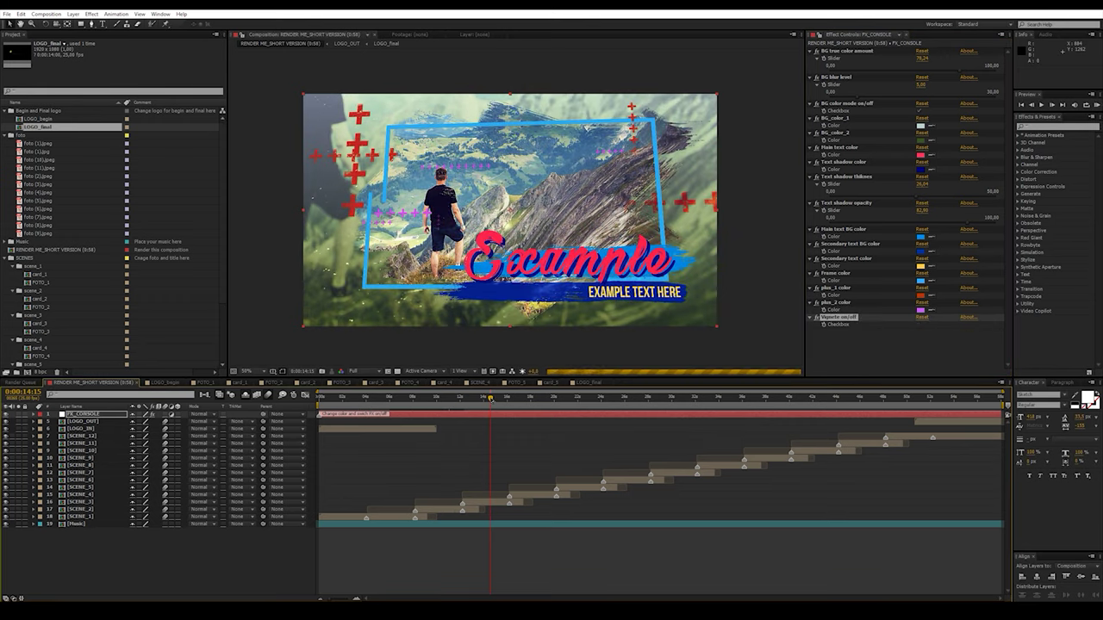
left_click(536, 401)
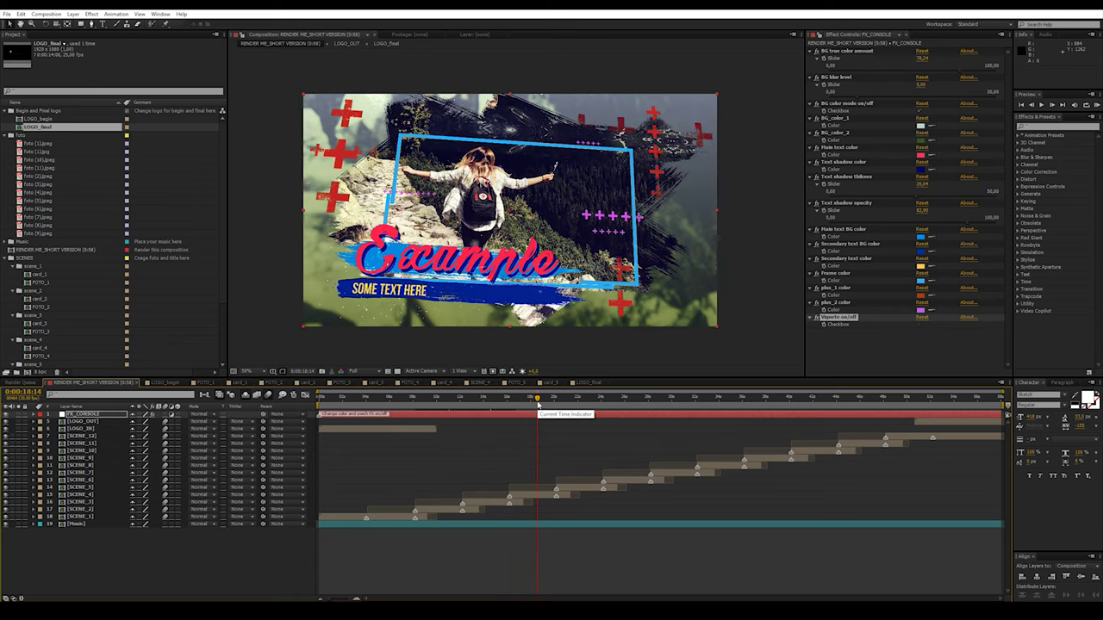
left_click(520, 419)
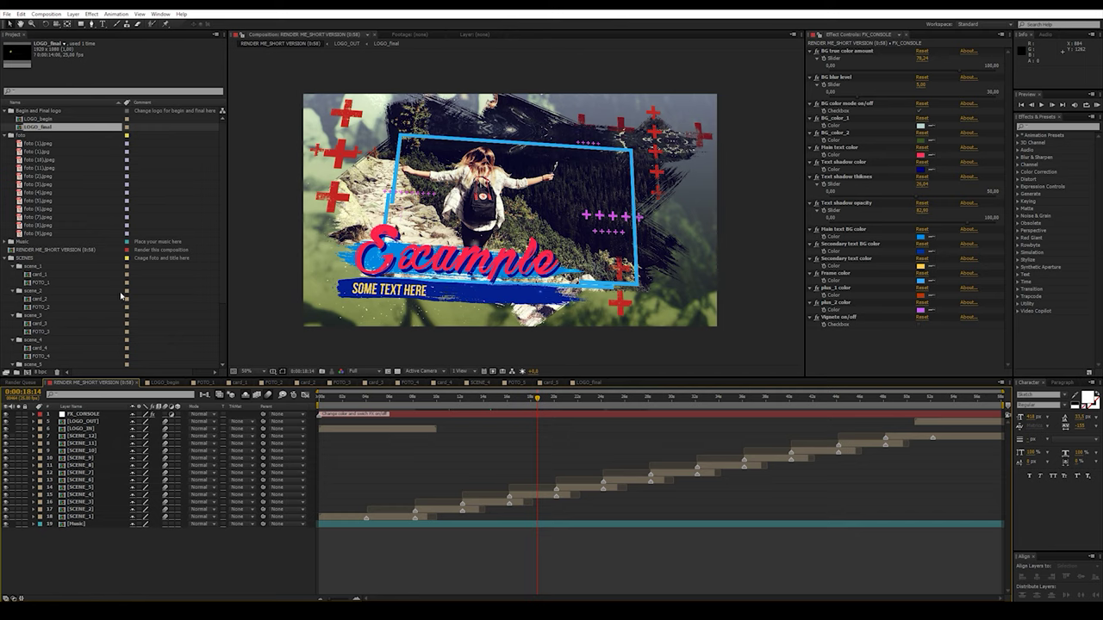
- Collapse the Foto and SCENES folders, and open the Music composition from the Music folder
left_click(9, 136)
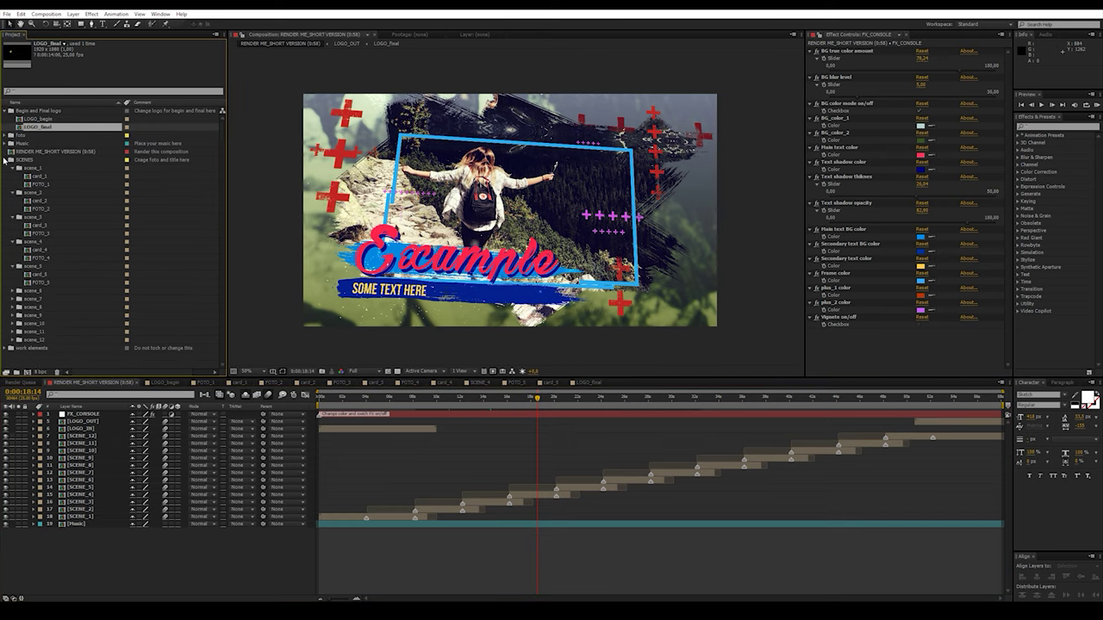
left_click(7, 159)
left_click(8, 143)
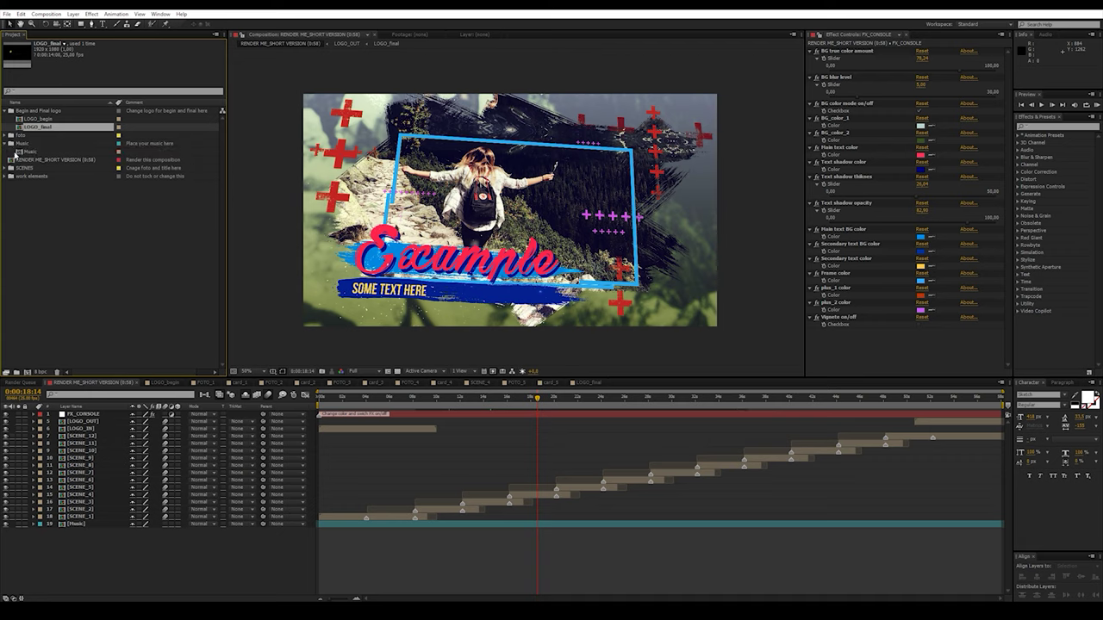
double_click(30, 152)
- Return to the RENDER ME_SHORT VERSION composition and add it to the render queue
double_click(51, 152)
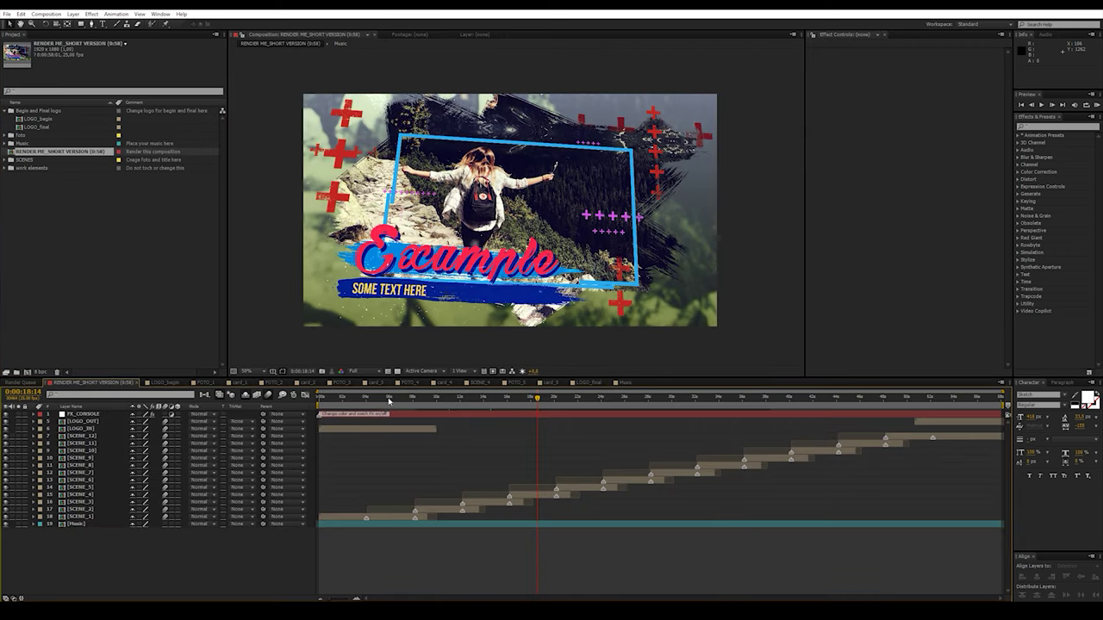
left_click(46, 14)
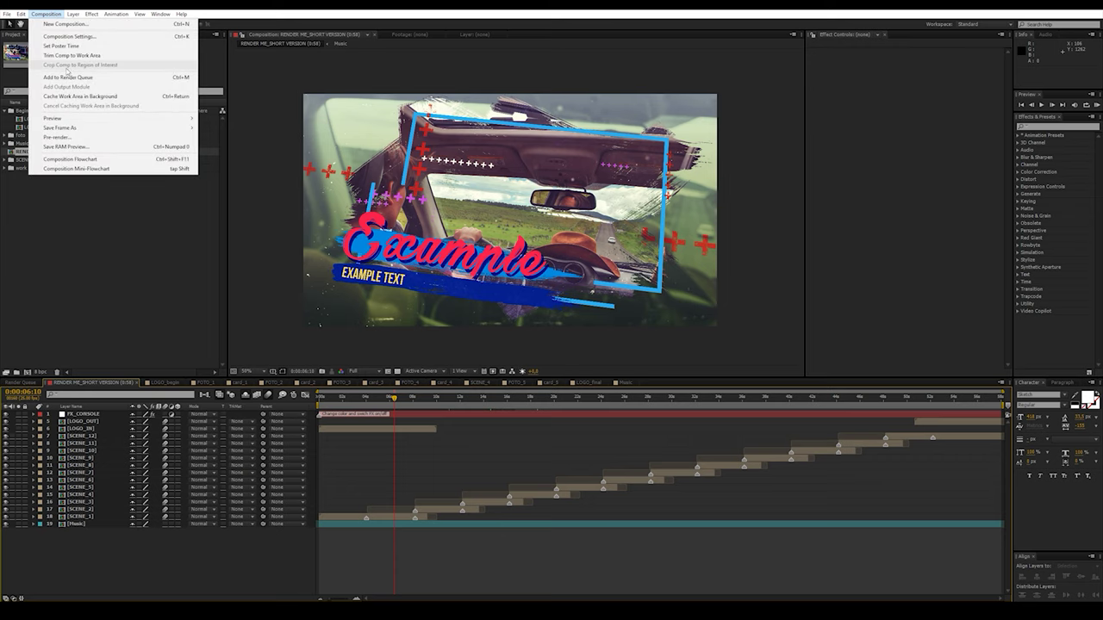
left_click(115, 80)
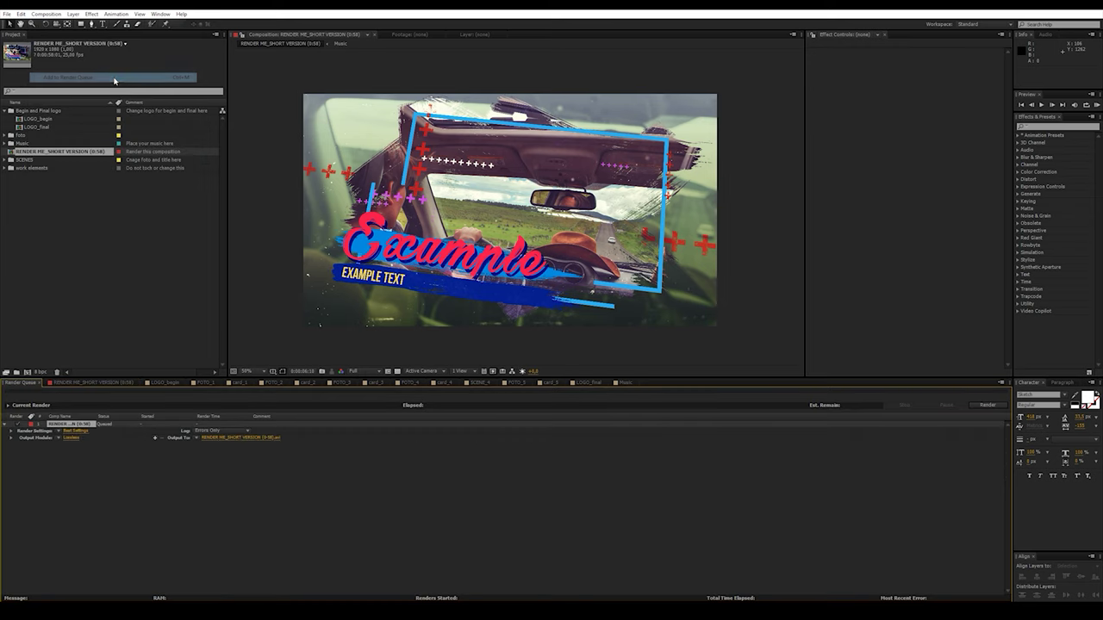